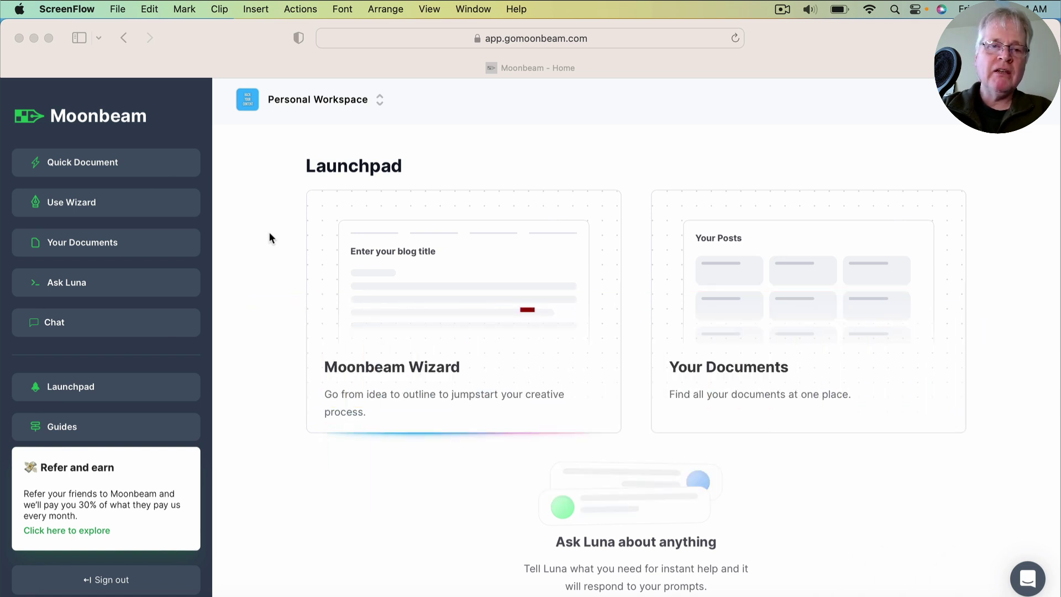
Create a new quick document and ask the AI chat for five beginner mountain biking blog titles
{"action": "left_click", "coordinate": [164, 163]}
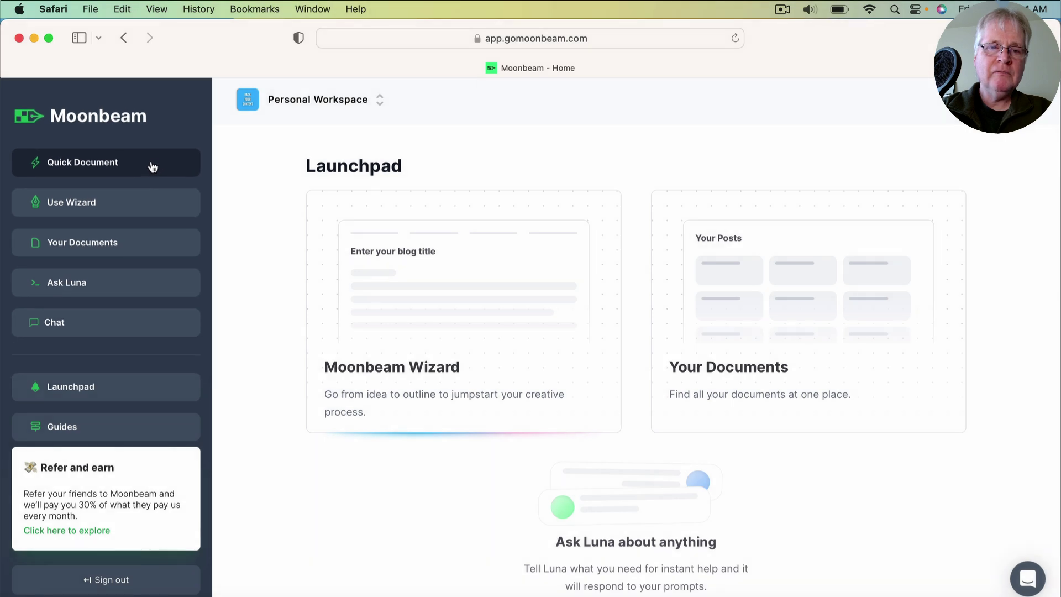
{"action": "left_click", "coordinate": [153, 167]}
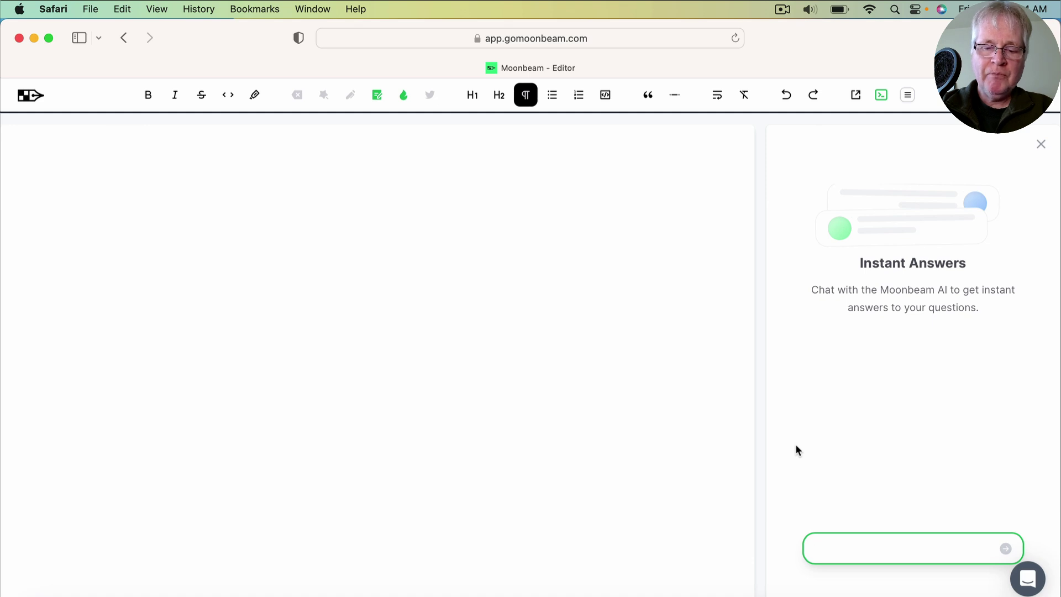
{"action": "type", "text": "Write 5 blog titles for the topic \"How to get Started Mountain Biking\""}
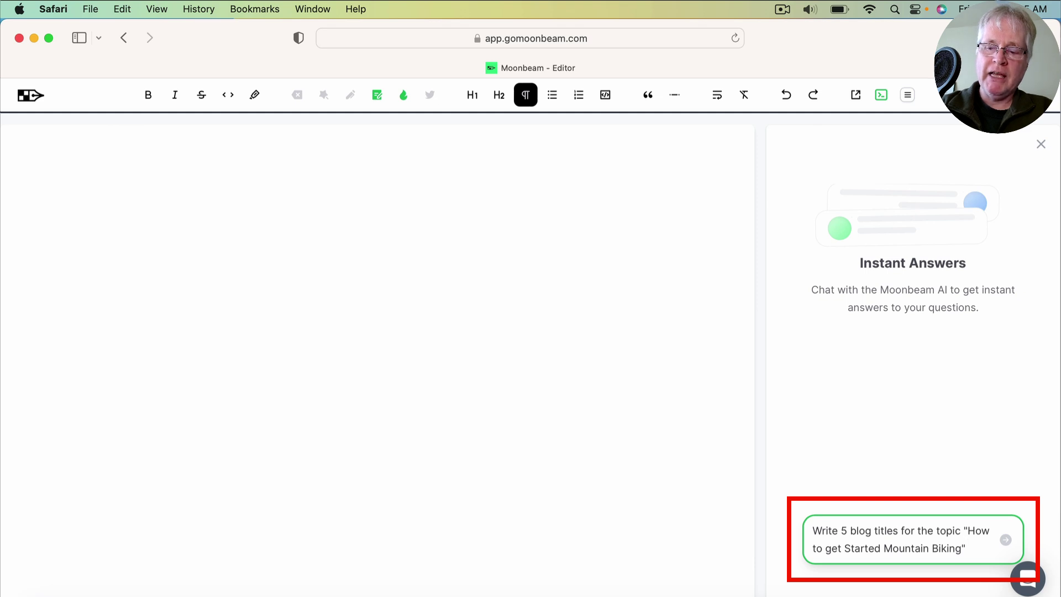
{"action": "key", "text": "Return"}
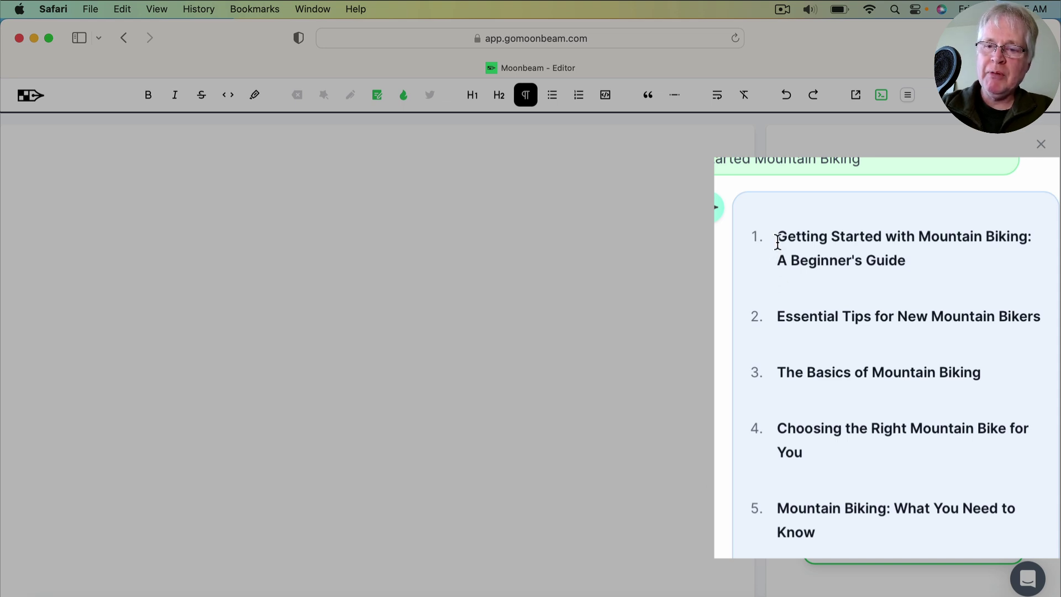
{"action": "left_click_drag", "start_coordinate": [777, 242], "coordinate": [922, 271]}
{"action": "key", "text": "cmd+c"}
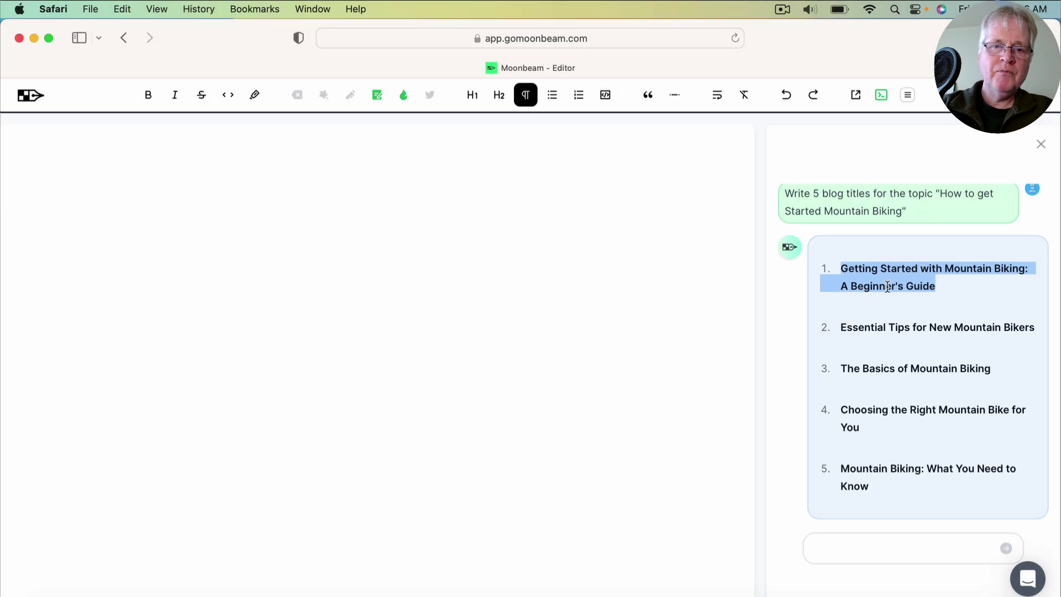
Paste 'Getting Started with Mountain Biking: A Beginner's Guide' into the document and format it as H1
{"action": "left_click", "coordinate": [355, 149]}
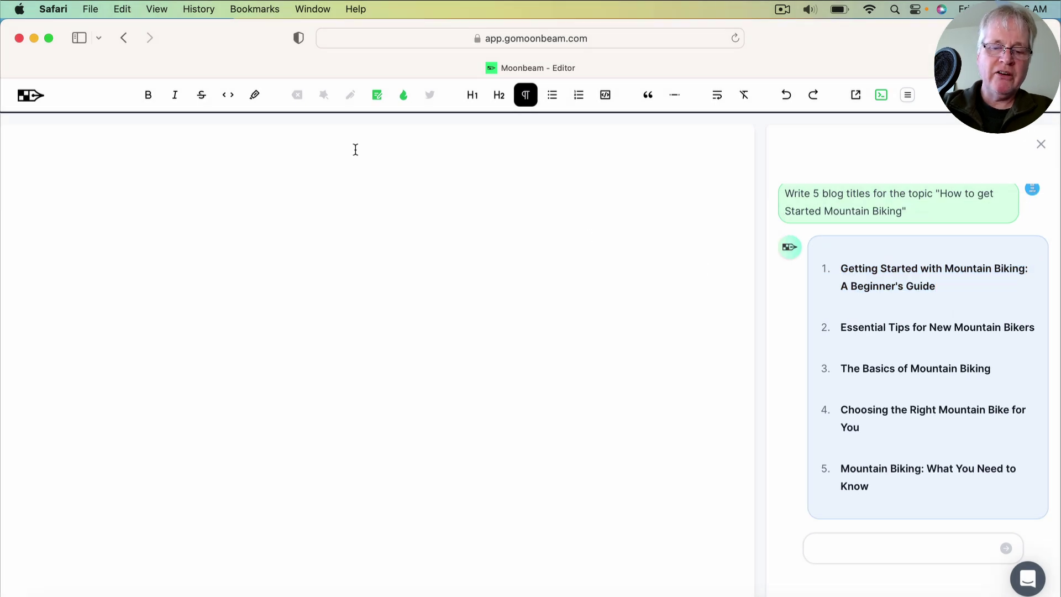
{"action": "key", "text": "cmd+v"}
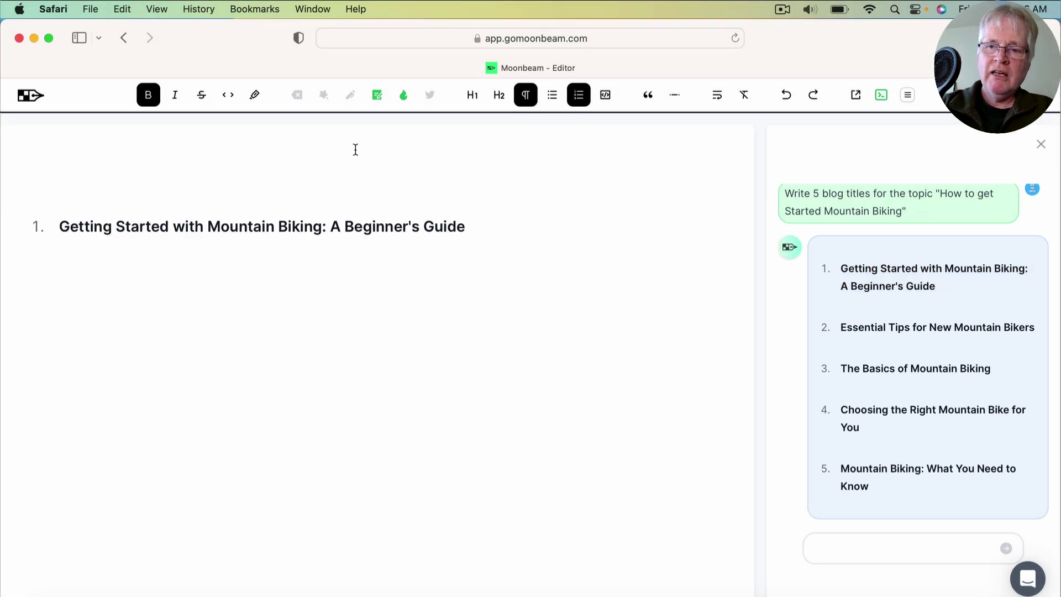
{"action": "triple_click", "coordinate": [234, 222]}
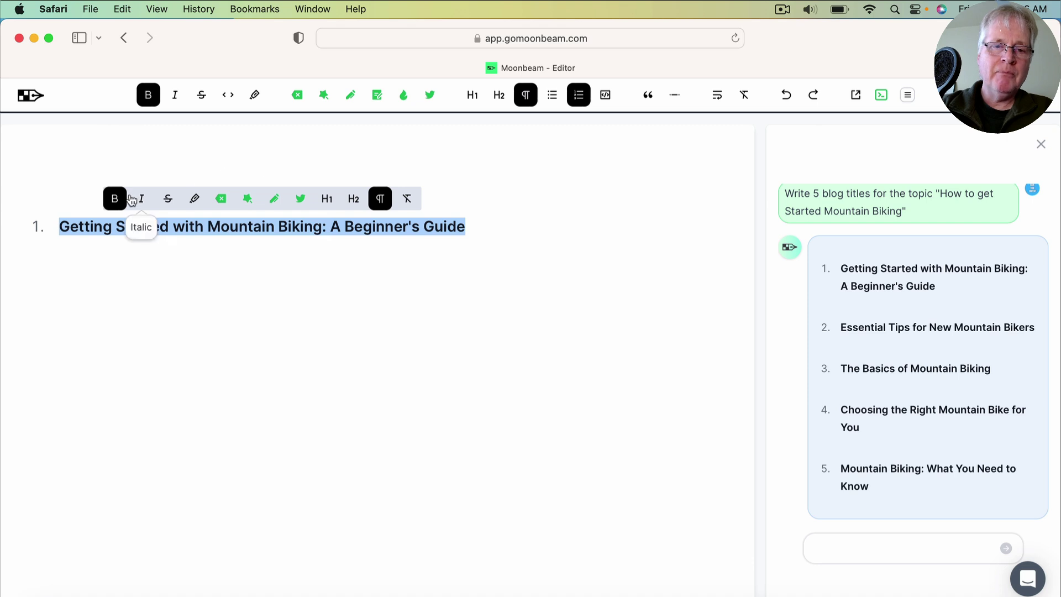
{"action": "left_click", "coordinate": [472, 94]}
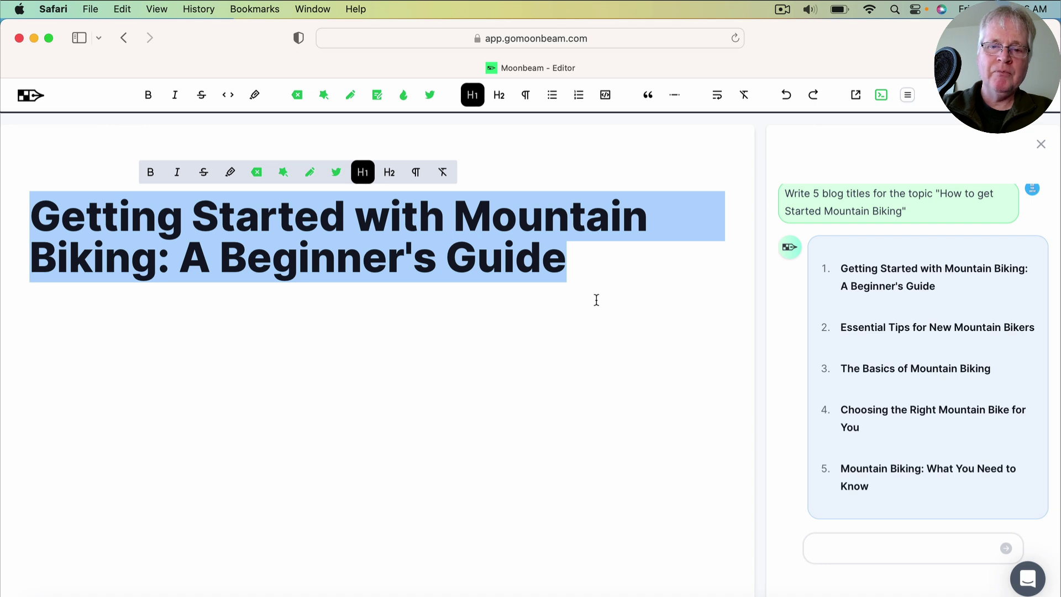
{"action": "left_click", "coordinate": [448, 321]}
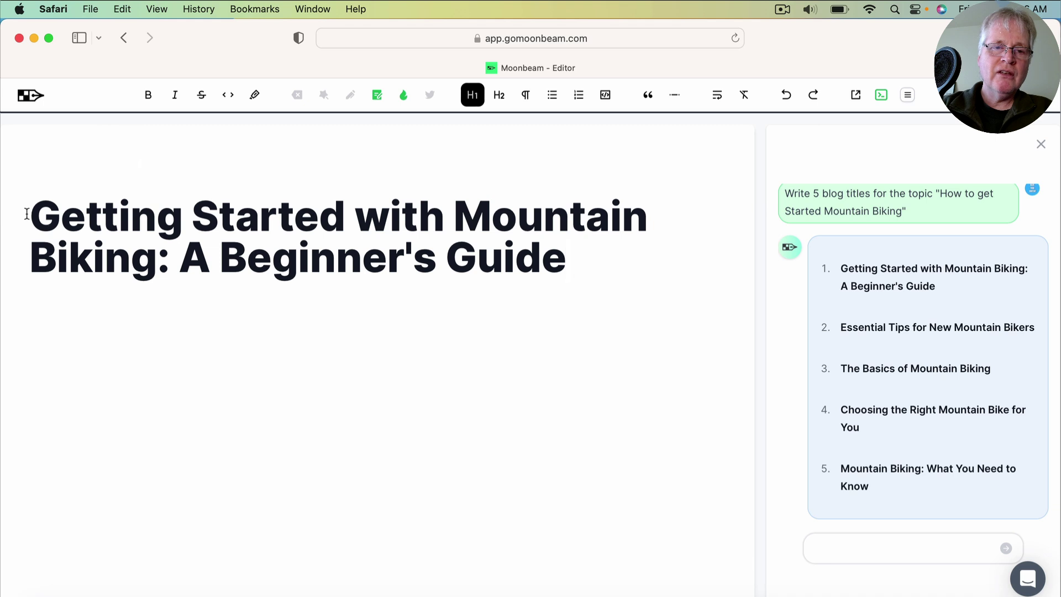
{"action": "left_click_drag", "start_coordinate": [27, 215], "coordinate": [584, 243]}
{"action": "key", "text": "super+c"}
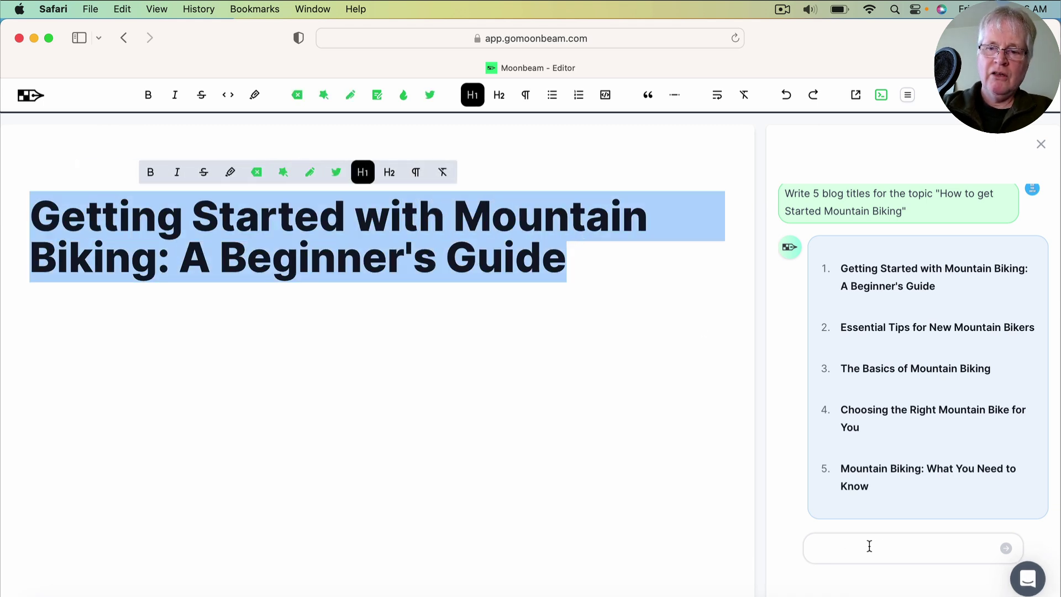
{"action": "left_click", "coordinate": [843, 544]}
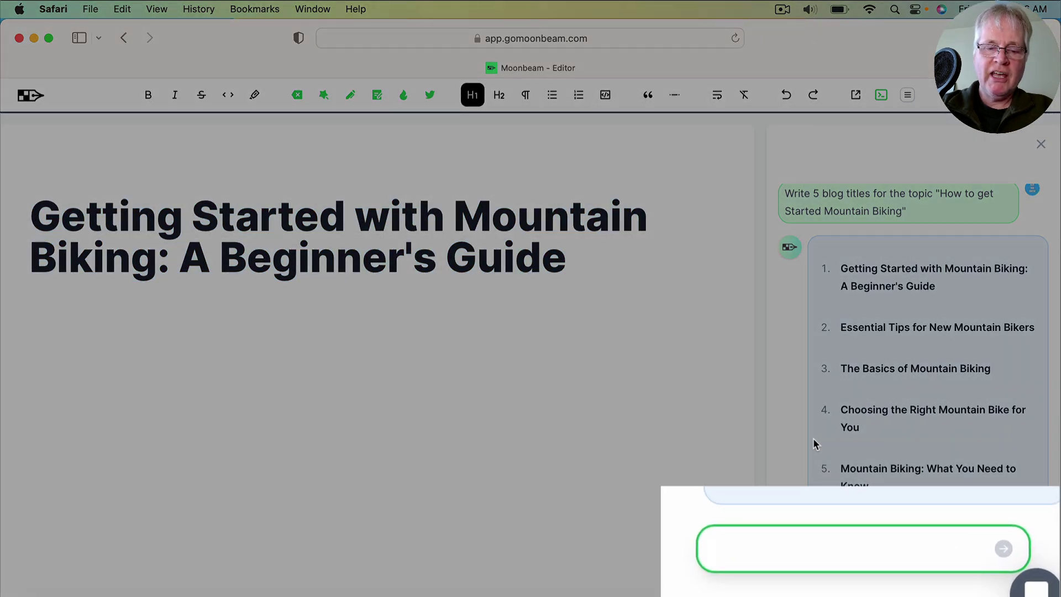
Ask the AI chat to write an introduction to the blog post, including its title
{"action": "type", "text": "Wrie"}
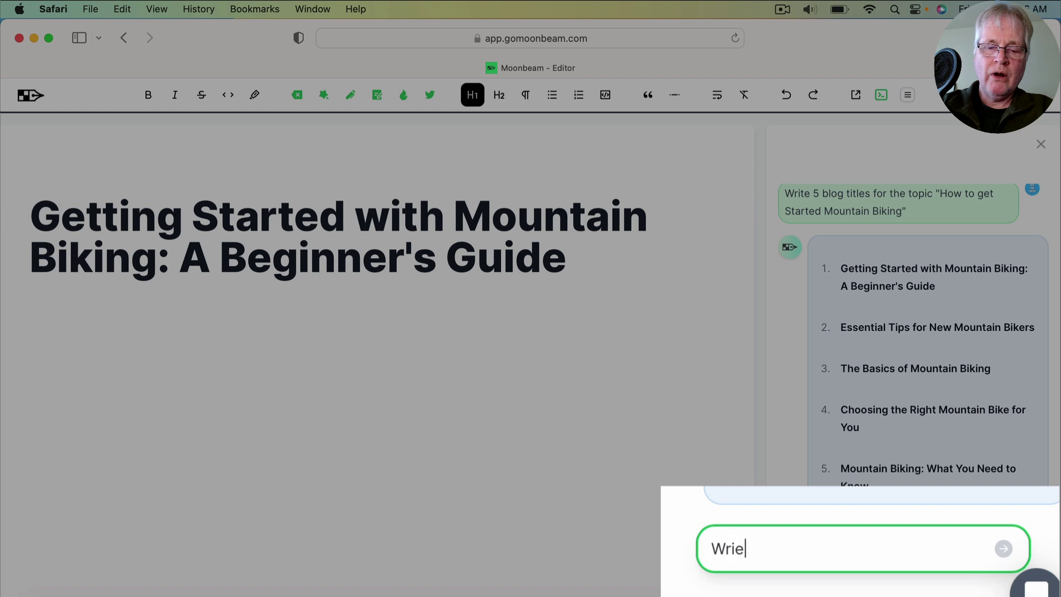
{"action": "type", "text": " an in"}
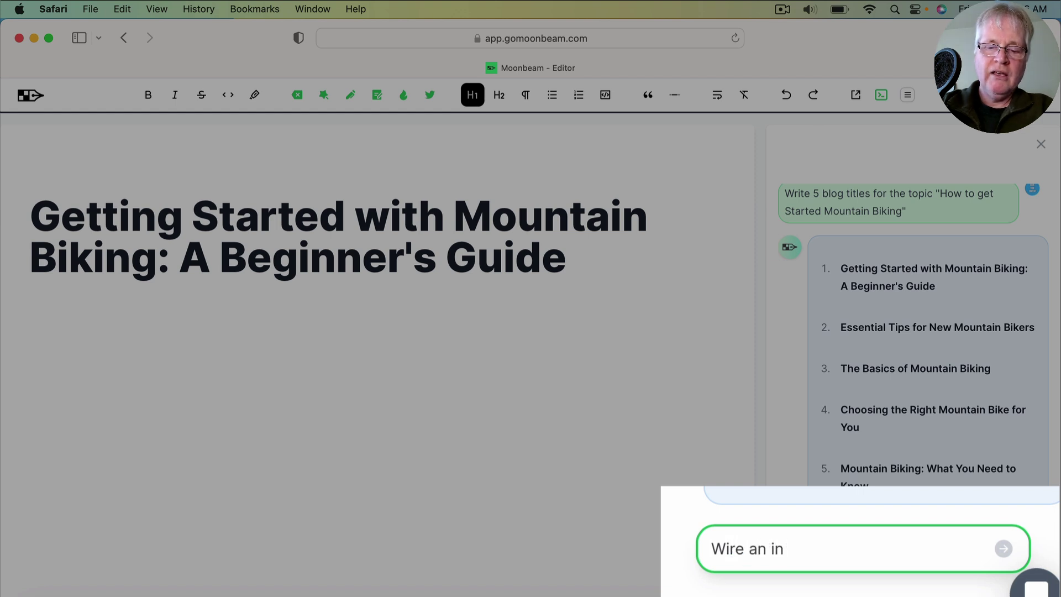
{"action": "type", "text": "troduc"}
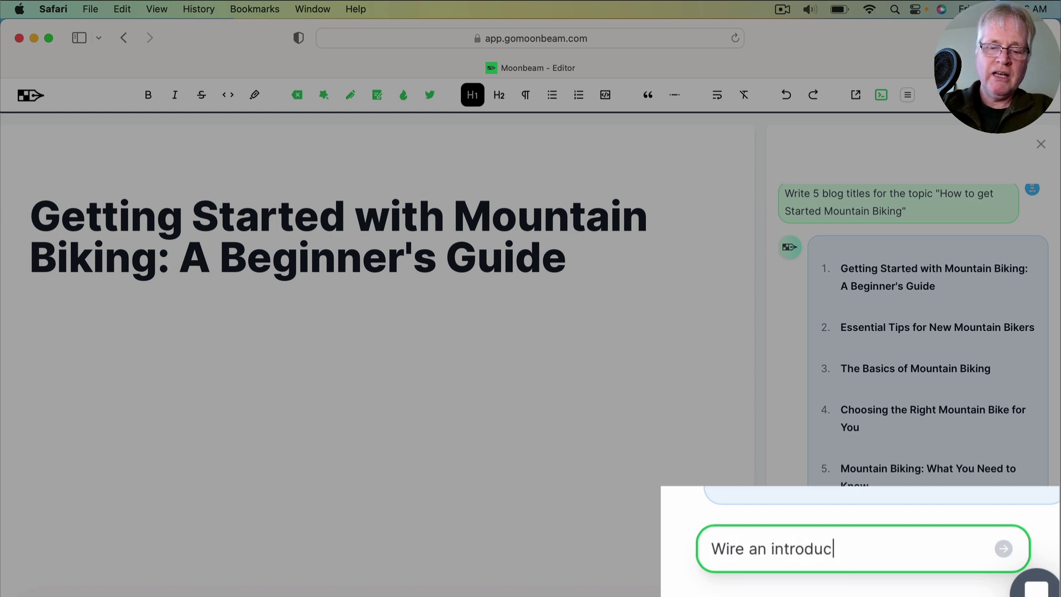
{"action": "type", "text": "tion to t"}
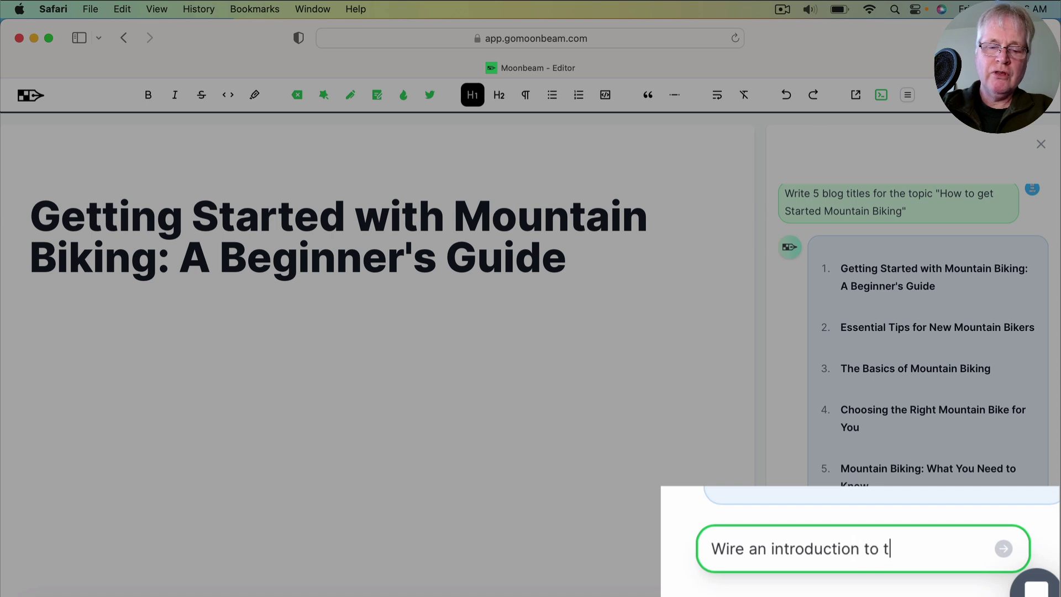
{"action": "type", "text": "he blog pos"}
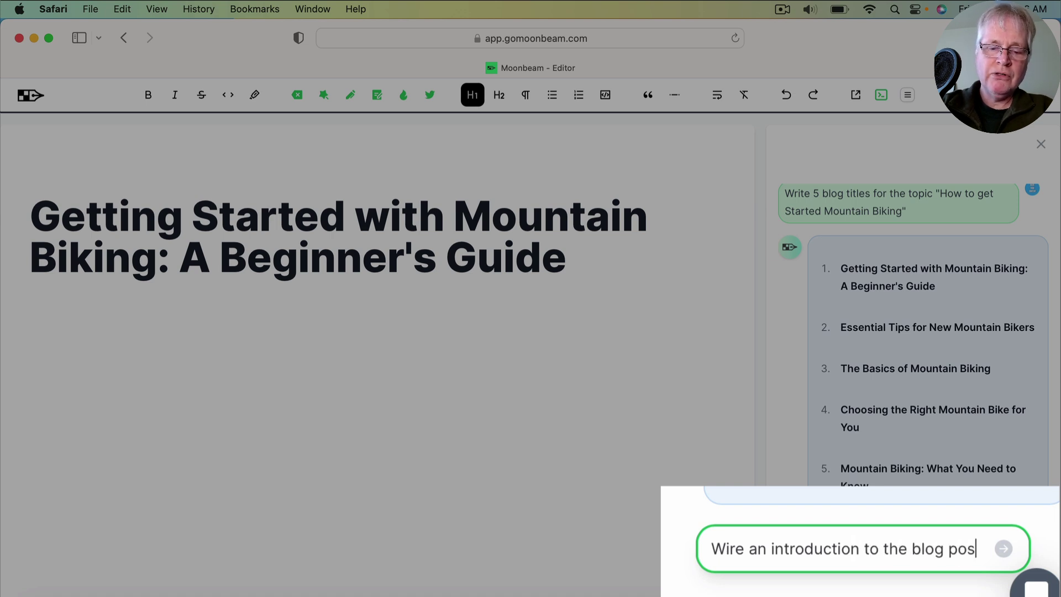
{"action": "type", "text": "t titled"}
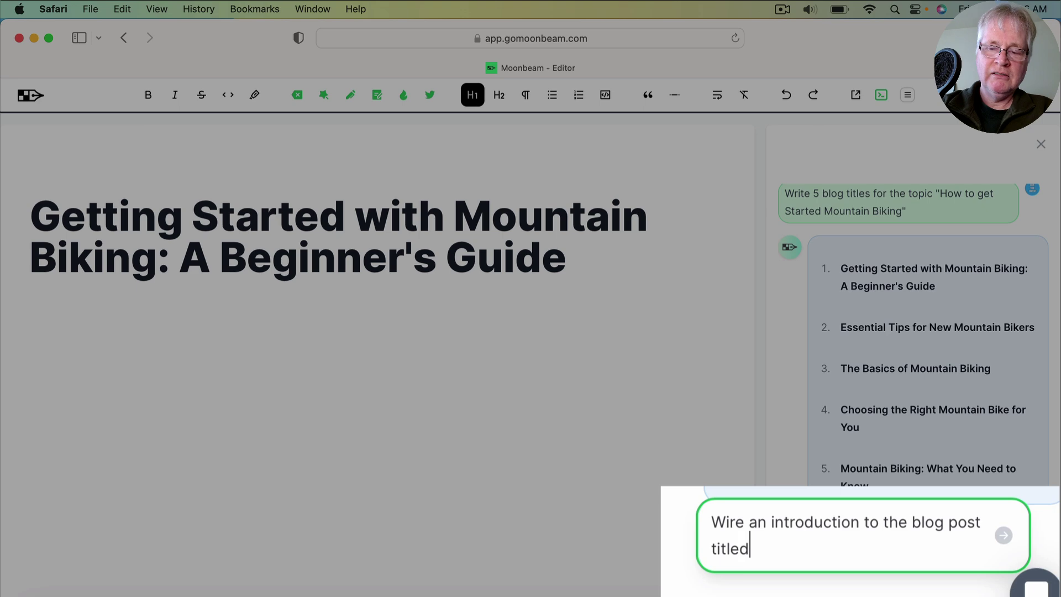
{"action": "type", "text": ":"}
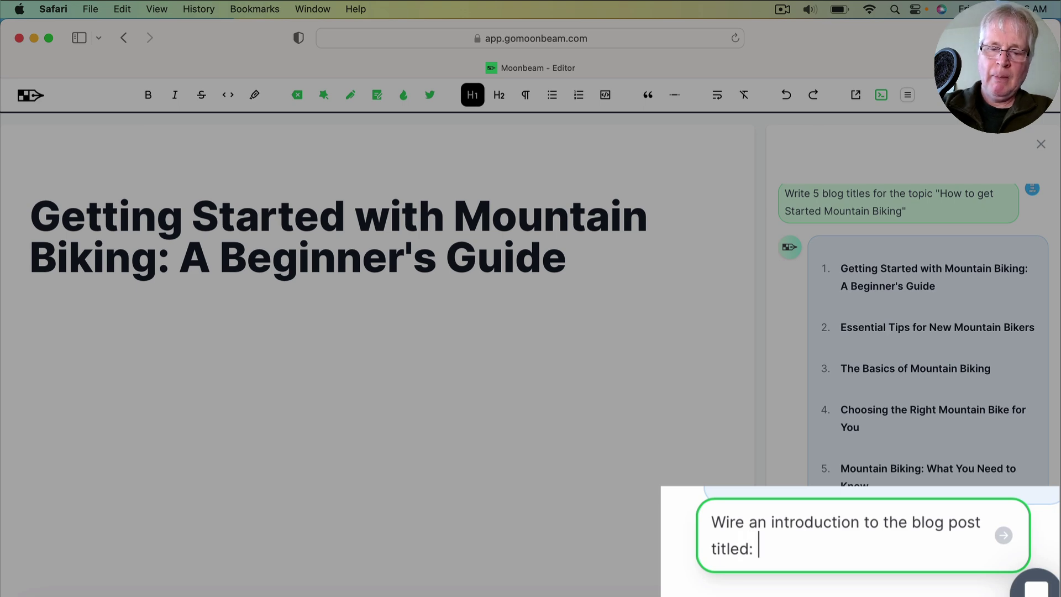
{"action": "key", "text": "super+v"}
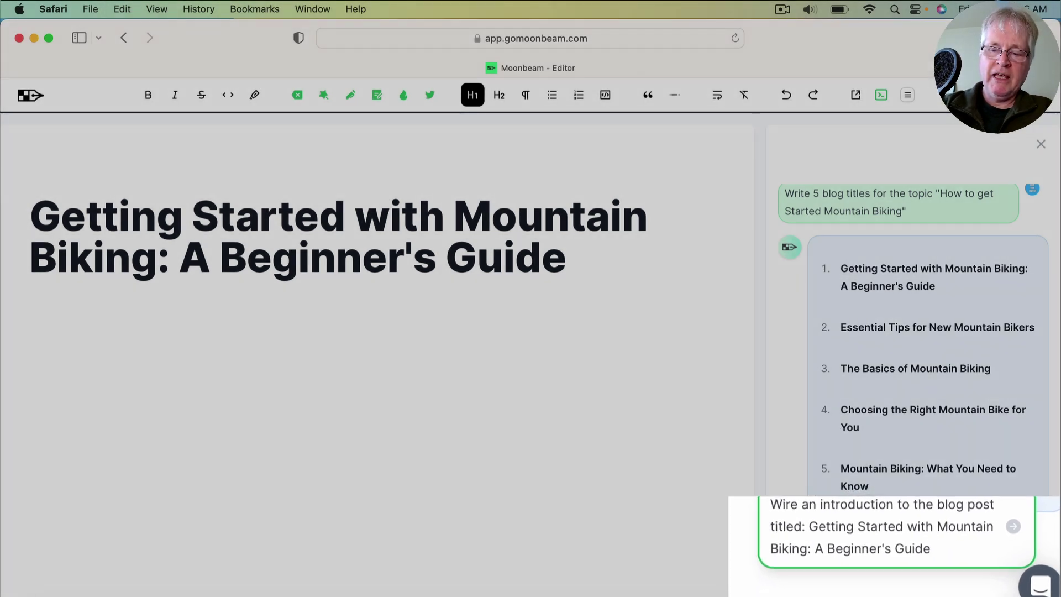
{"action": "key", "text": "Return"}
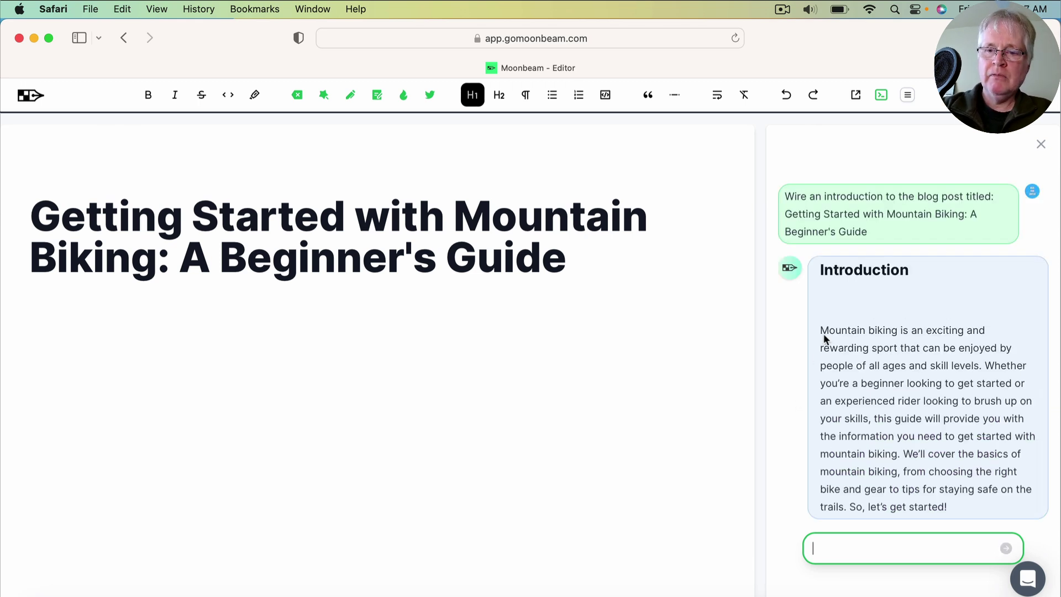
Copy the AI's introduction and paste it as a new paragraph below the H1 title
{"action": "left_click_drag", "start_coordinate": [819, 330], "coordinate": [968, 500]}
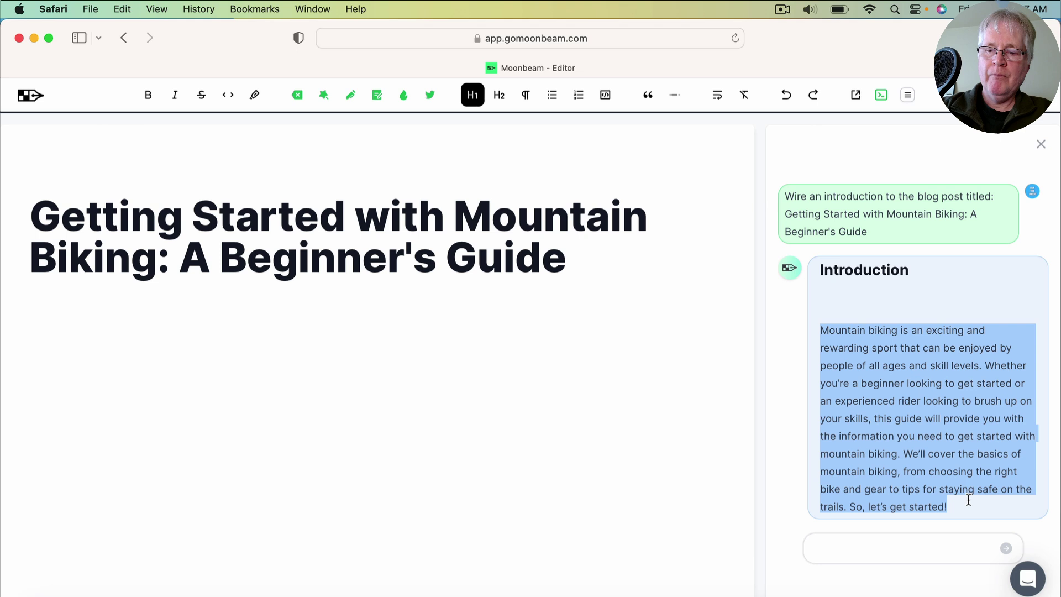
{"action": "key", "text": "super+c"}
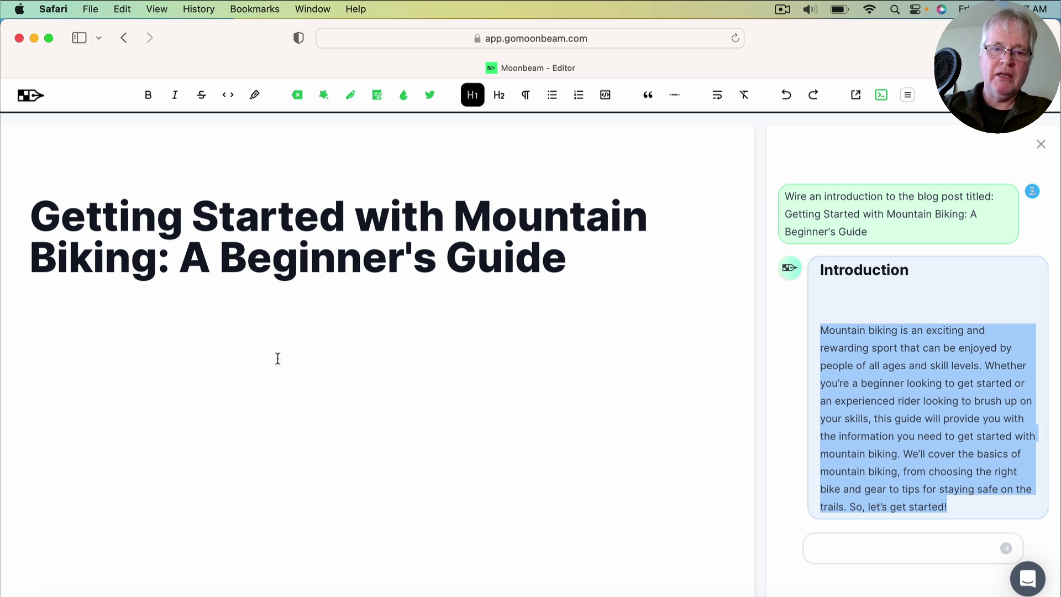
{"action": "left_click", "coordinate": [88, 330]}
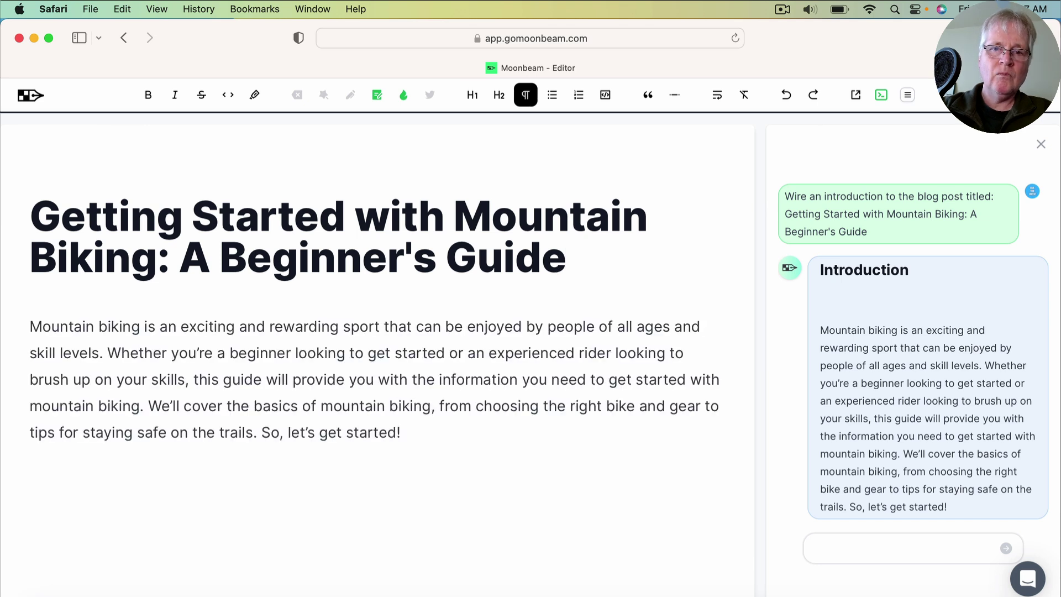
{"action": "key", "text": "Return"}
{"action": "key", "text": "super+v"}
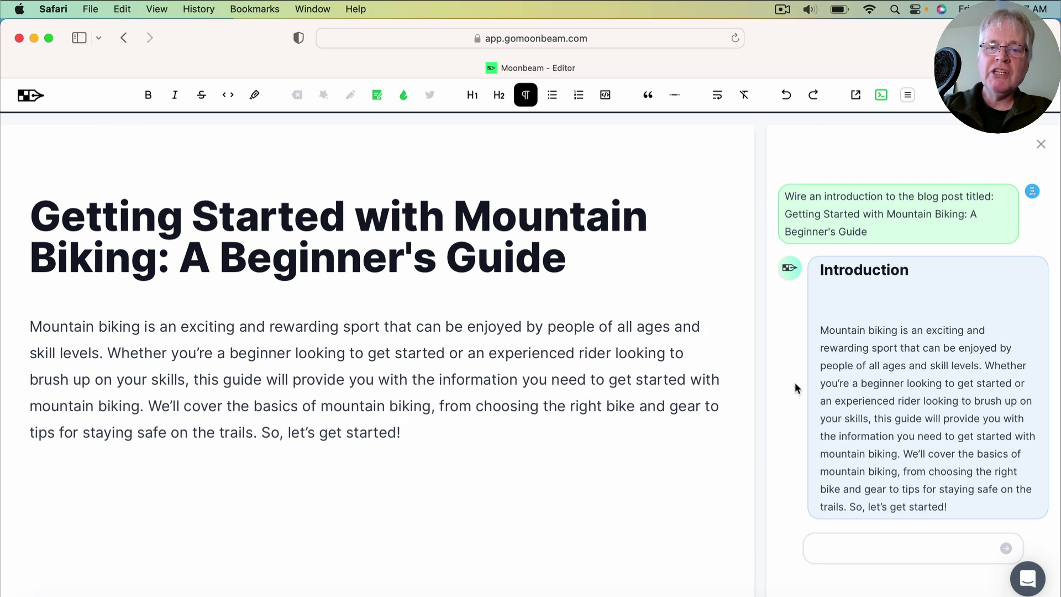
Request five section headings from the AI chat and select headings two to five, starting at Types of Mountain Bikes
{"action": "left_click", "coordinate": [825, 544]}
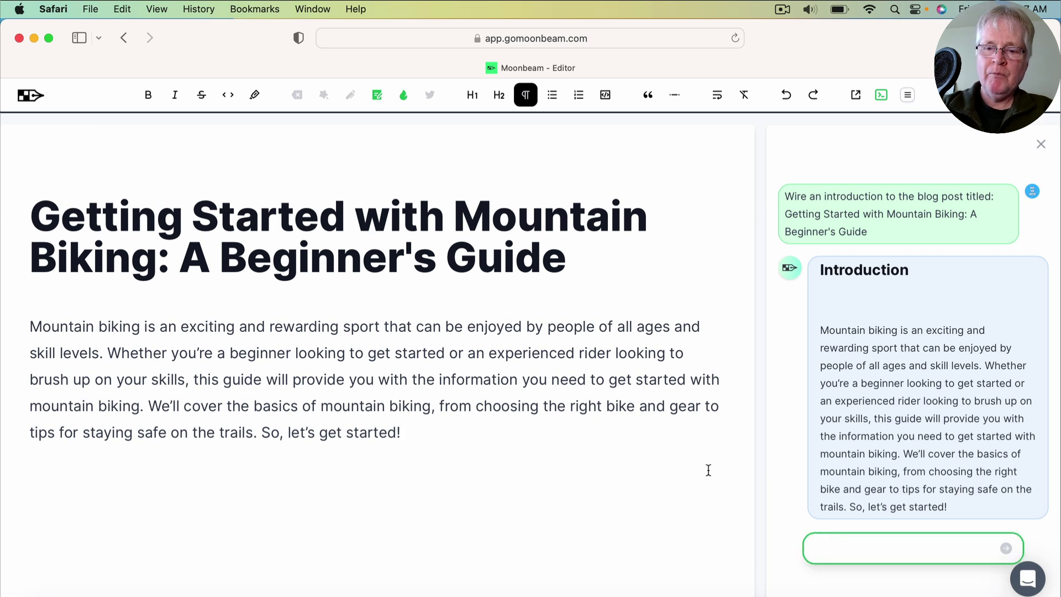
{"action": "key", "text": "super+v"}
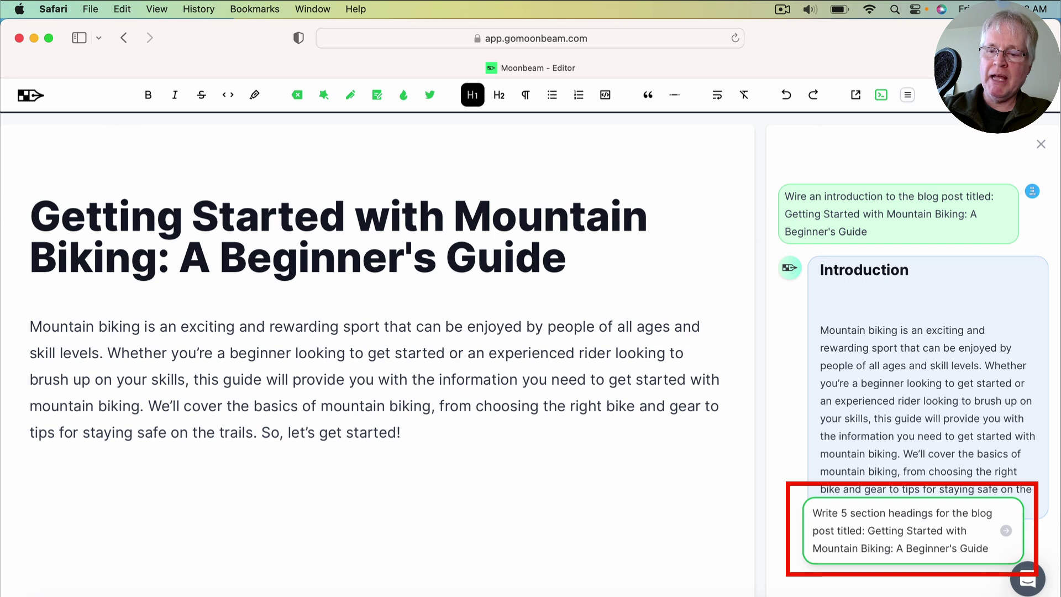
{"action": "key", "text": "Return"}
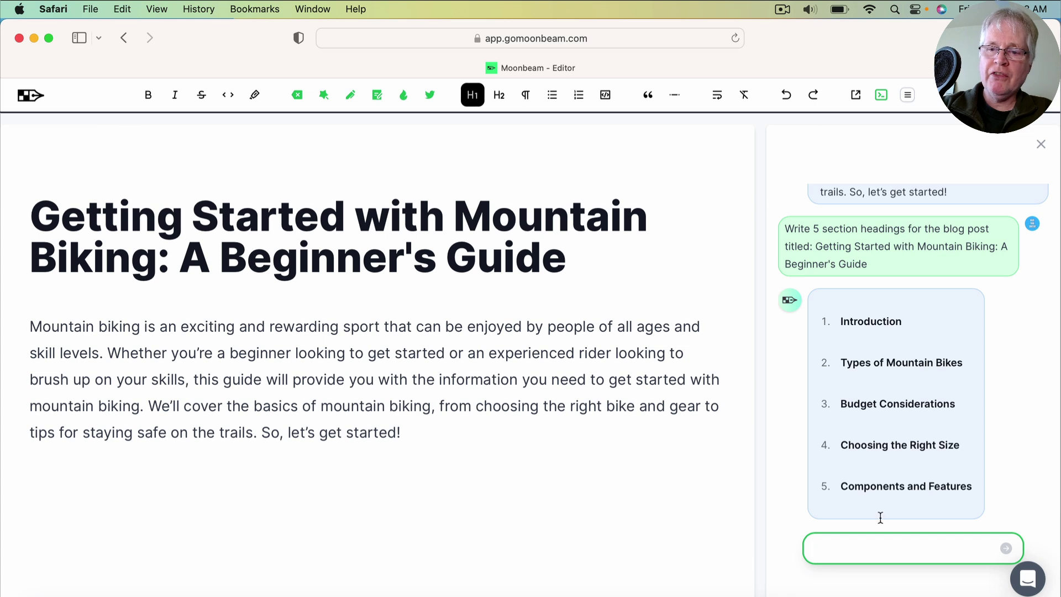
{"action": "left_click_drag", "start_coordinate": [841, 363], "coordinate": [974, 485]}
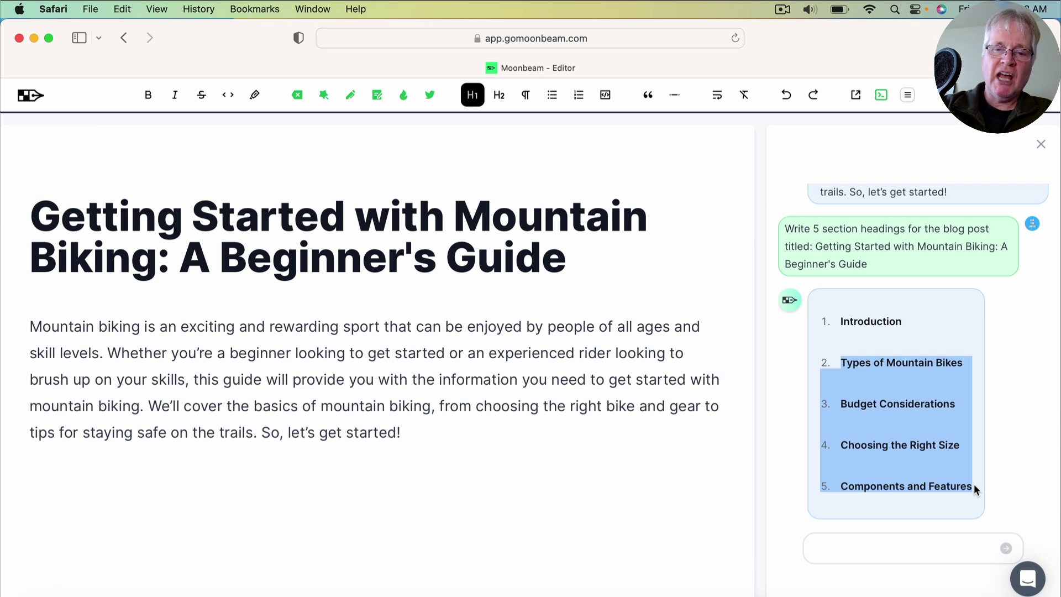
{"action": "scroll", "coordinate": [616, 529], "scroll_direction": "down", "scroll_amount": 3}
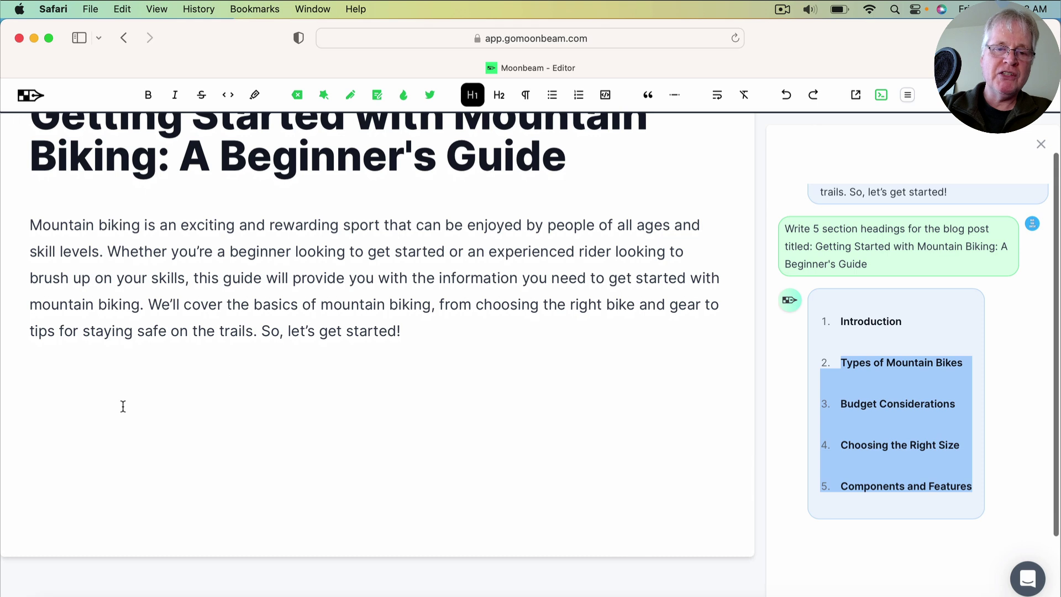
Paste the four section headings below the intro as plain, unnumbered lines
{"action": "left_click", "coordinate": [41, 383]}
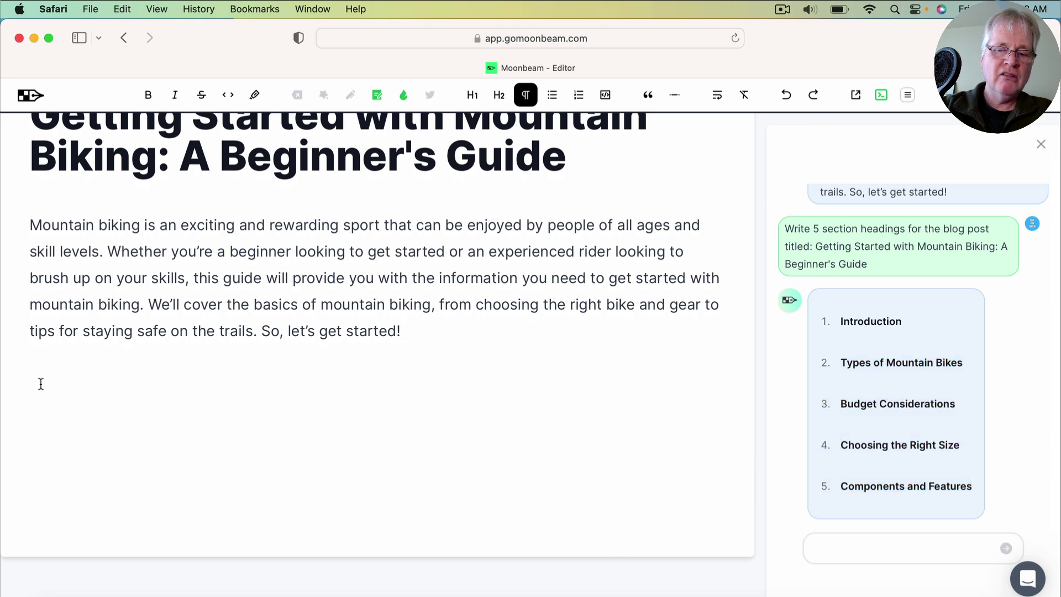
{"action": "key", "text": "Return"}
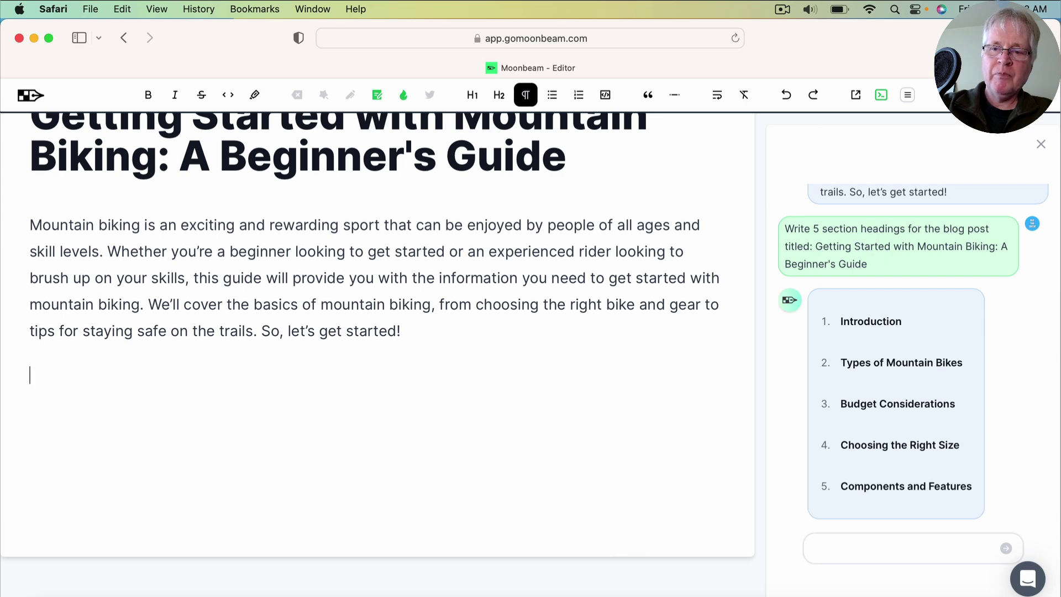
{"action": "key", "text": "super+v"}
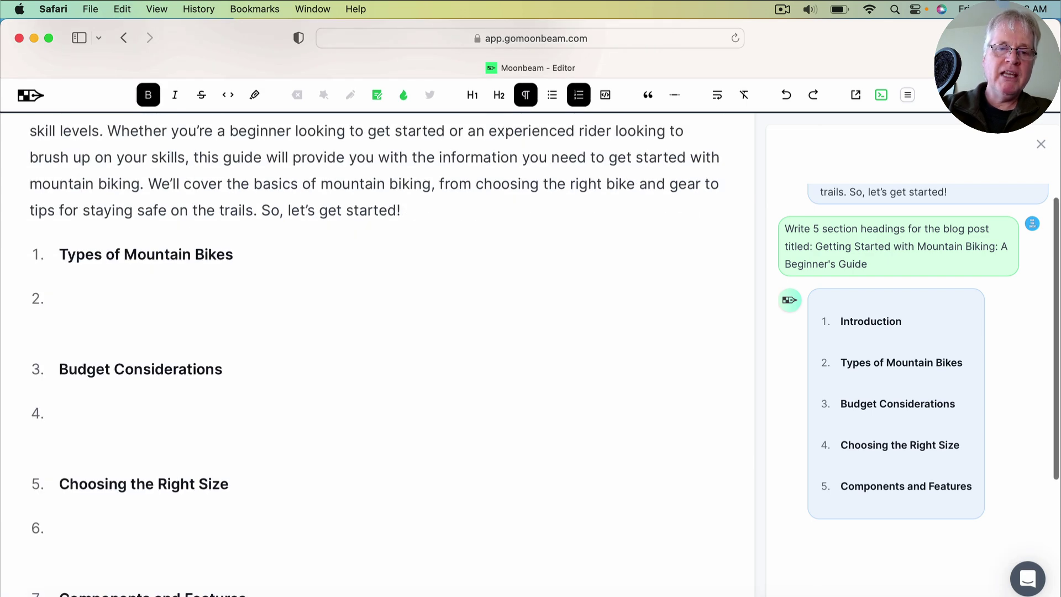
{"action": "left_click", "coordinate": [50, 306]}
{"action": "key", "text": "BackSpace"}
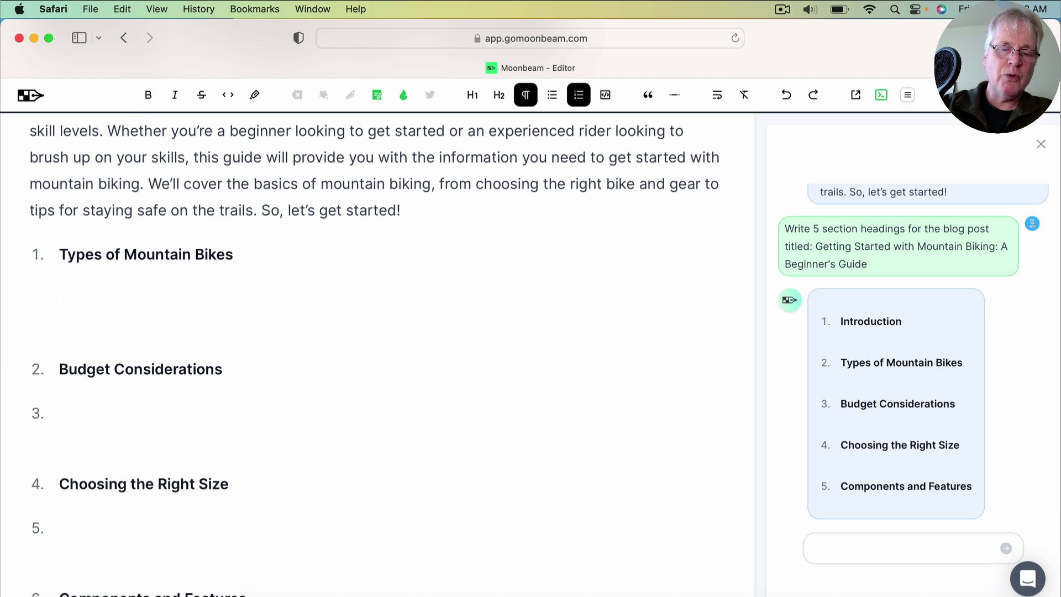
{"action": "key", "text": "super+z"}
{"action": "left_click", "coordinate": [199, 362]}
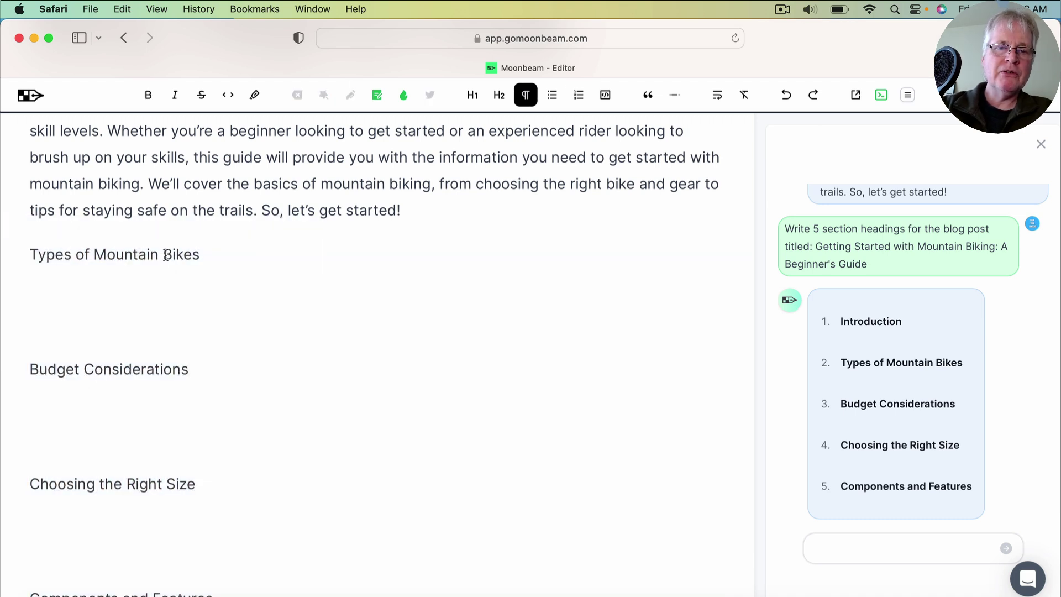
Make Types of Mountain Bikes an H2 heading and paste its text again on the line below
{"action": "triple_click", "coordinate": [133, 253]}
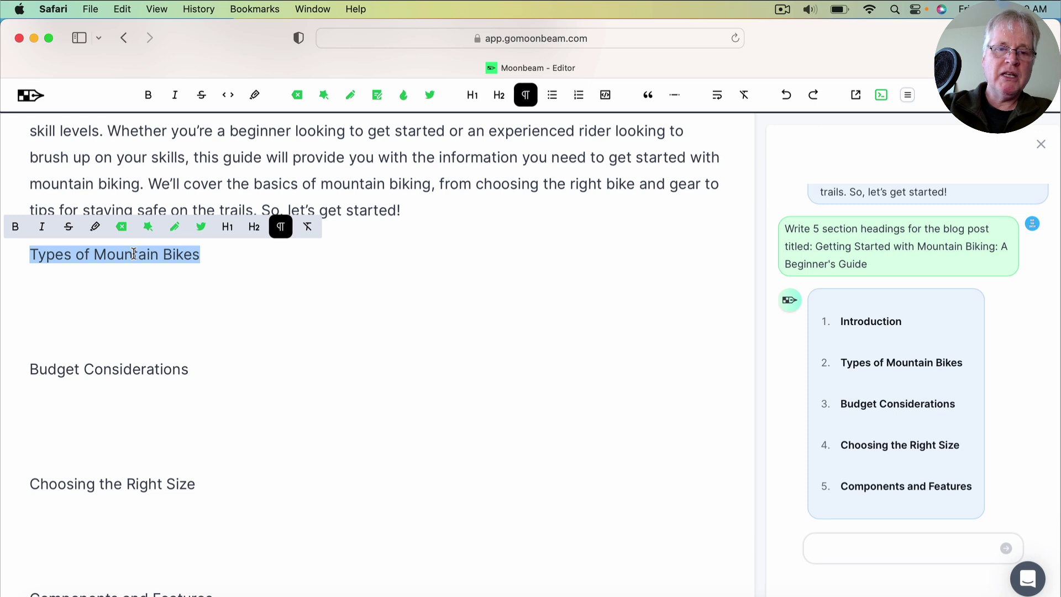
{"action": "left_click", "coordinate": [229, 288]}
{"action": "left_click", "coordinate": [164, 258]}
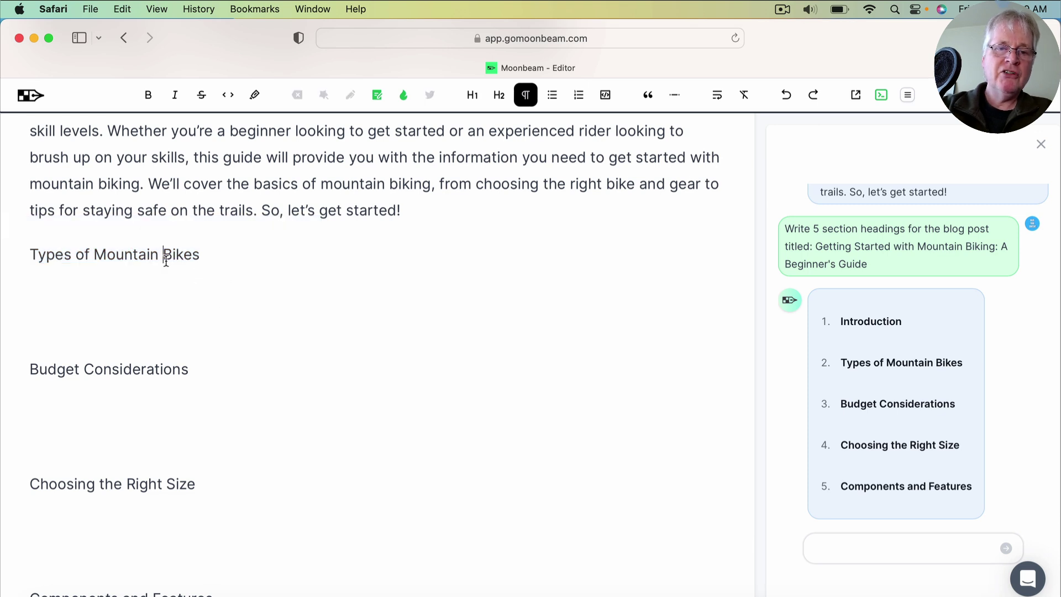
{"action": "triple_click", "coordinate": [166, 261]}
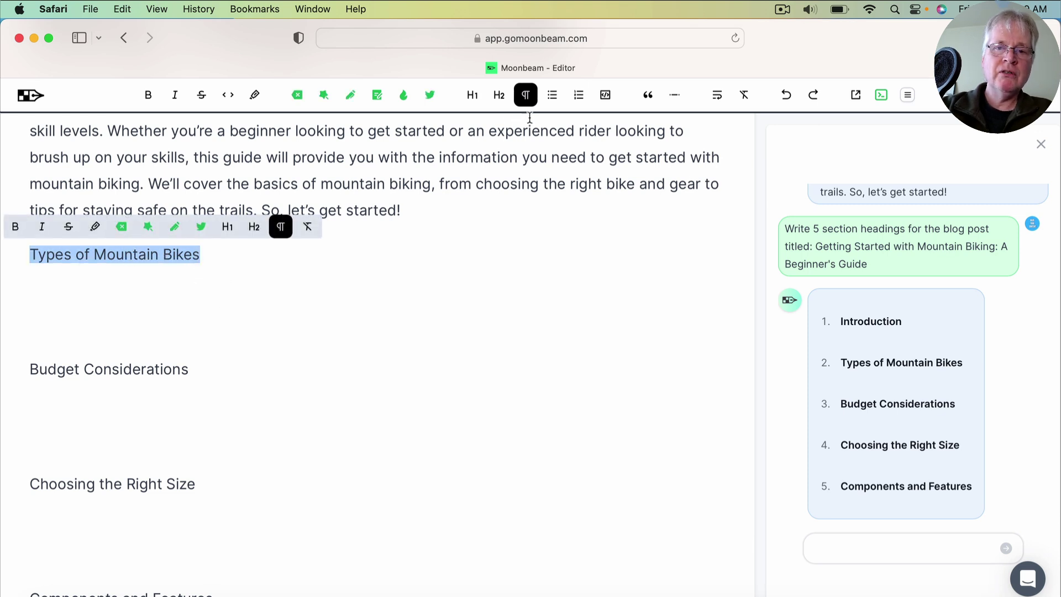
{"action": "left_click", "coordinate": [500, 96]}
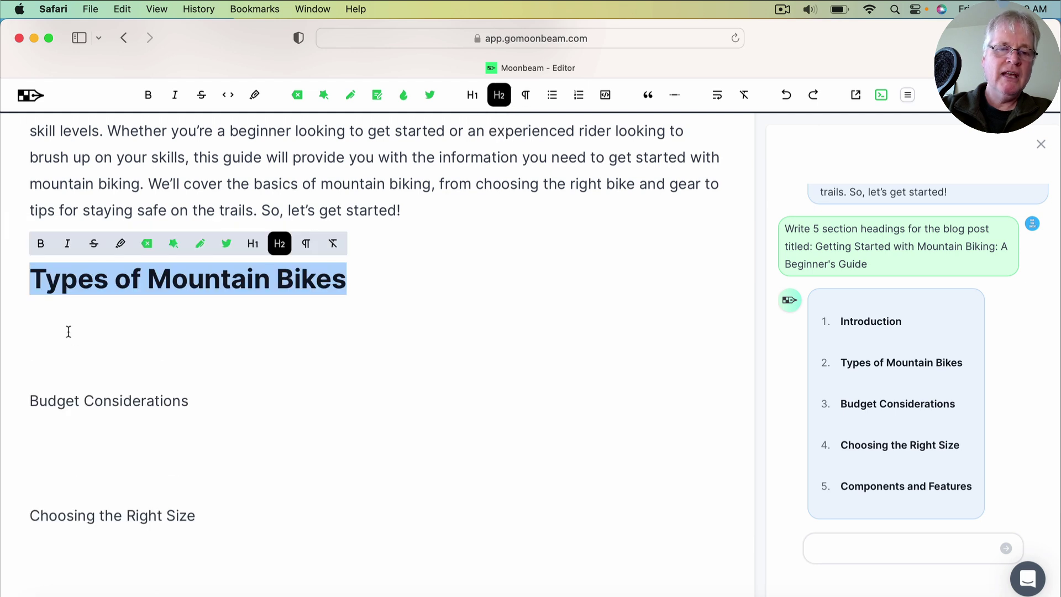
{"action": "left_click", "coordinate": [42, 321]}
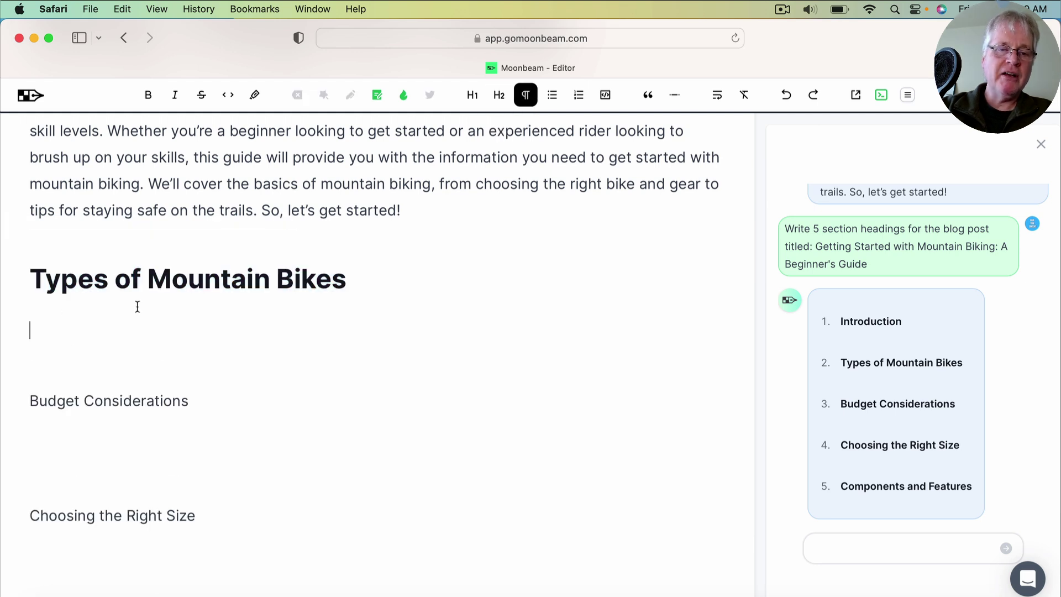
{"action": "key", "text": "super+v"}
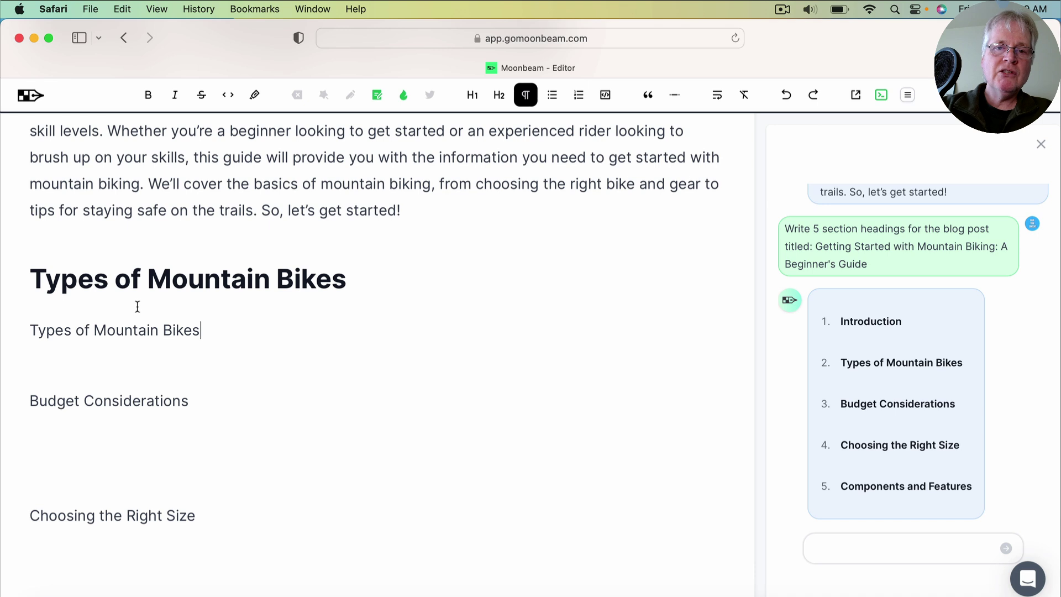
AI-expand the duplicate line into a paragraph on hardtail, full suspension and fat tire bikes
{"action": "triple_click", "coordinate": [71, 334]}
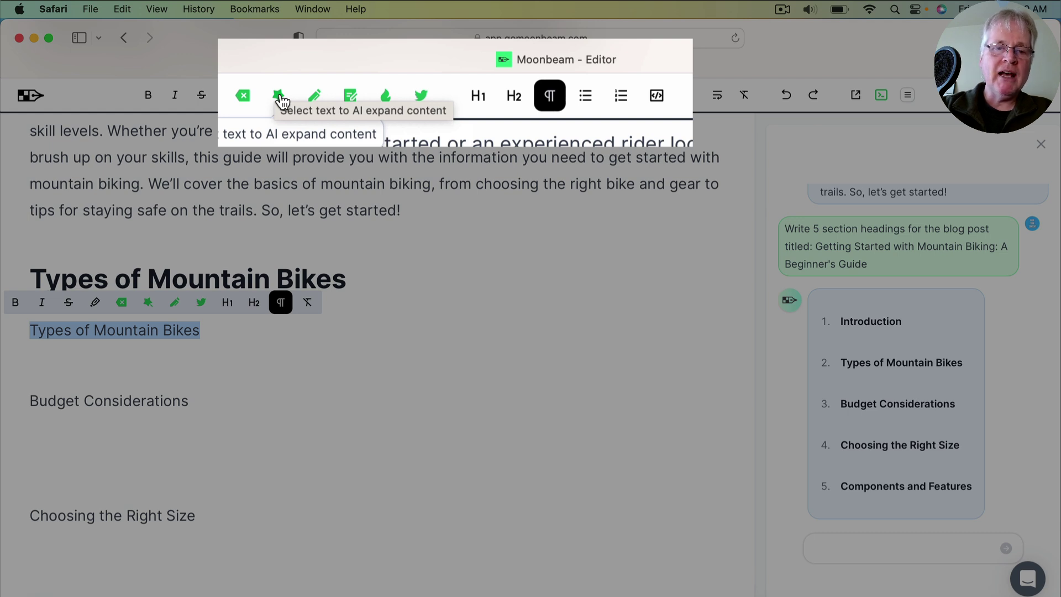
{"action": "left_click", "coordinate": [148, 303]}
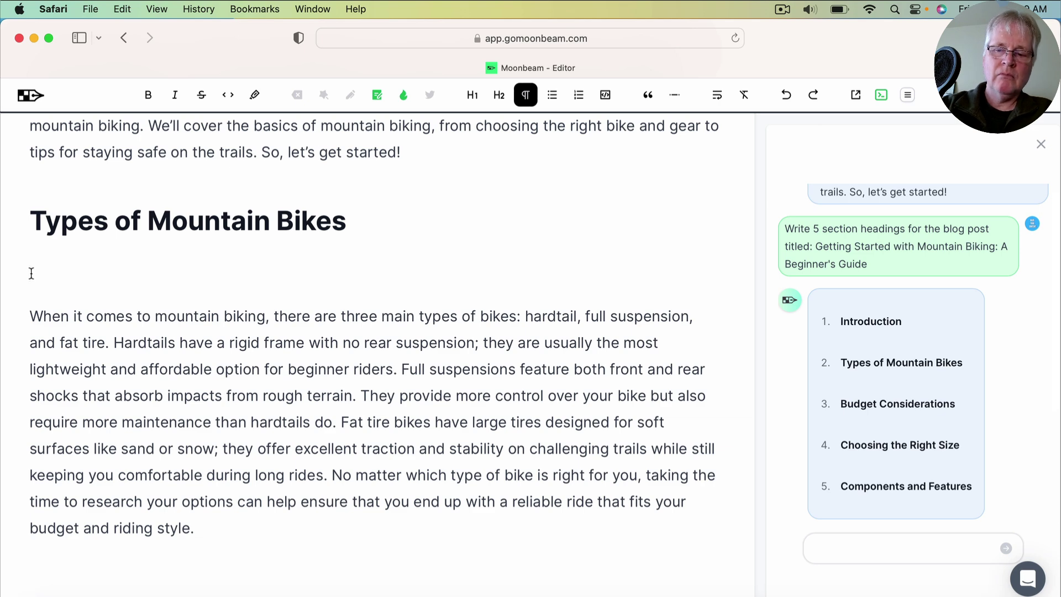
{"action": "key", "text": "BackSpace"}
Format Budget Considerations as an H2 heading and delete the blank lines above it
{"action": "scroll", "coordinate": [166, 471], "scroll_direction": "down", "scroll_amount": 5}
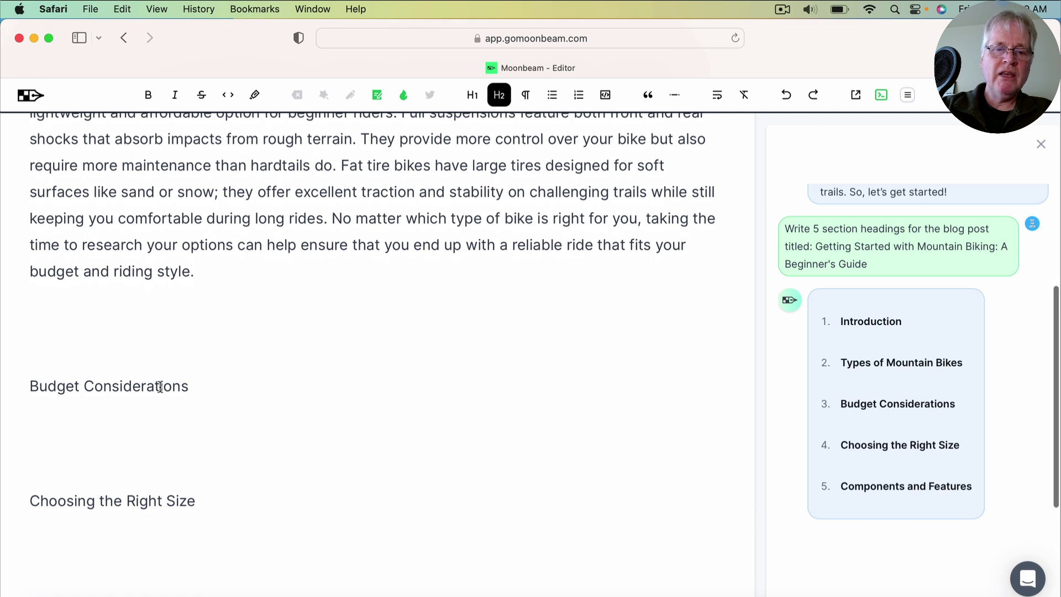
{"action": "triple_click", "coordinate": [160, 387]}
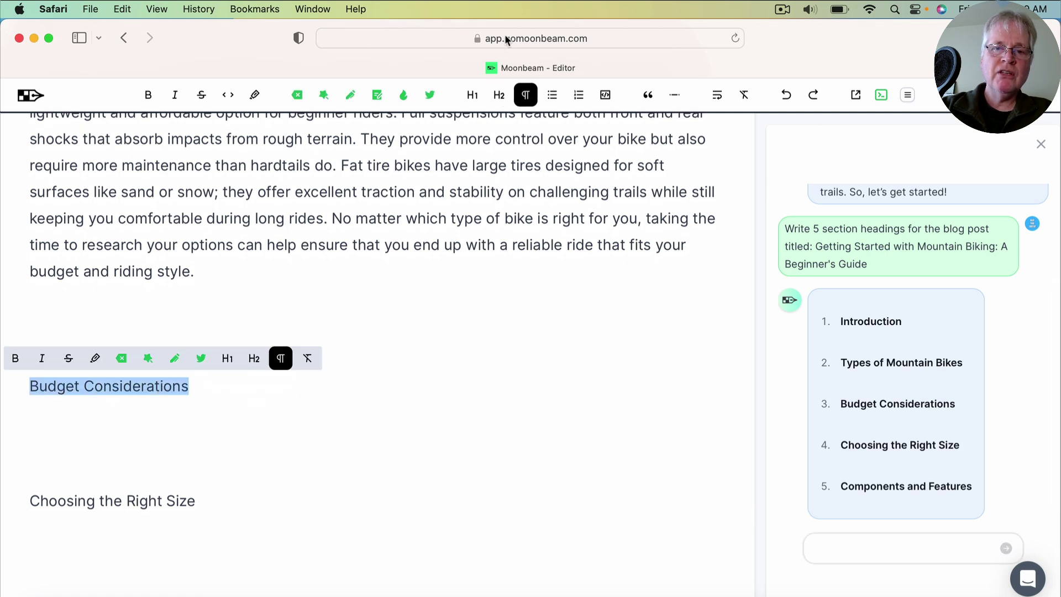
{"action": "left_click", "coordinate": [501, 97]}
{"action": "left_click", "coordinate": [68, 329]}
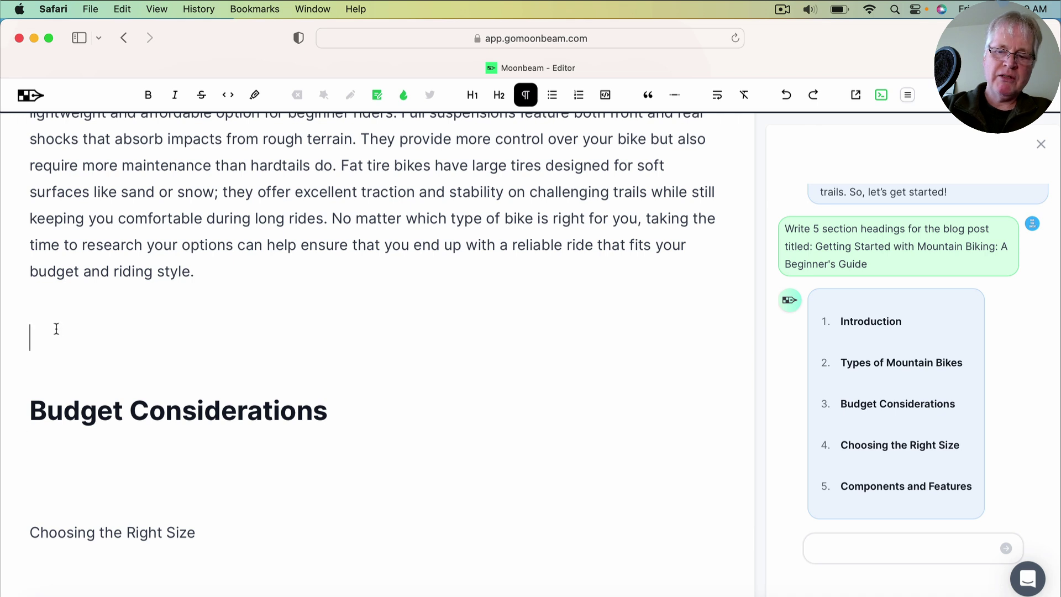
{"action": "key", "text": "BackSpace"}
{"action": "key", "text": "BackSpace"}
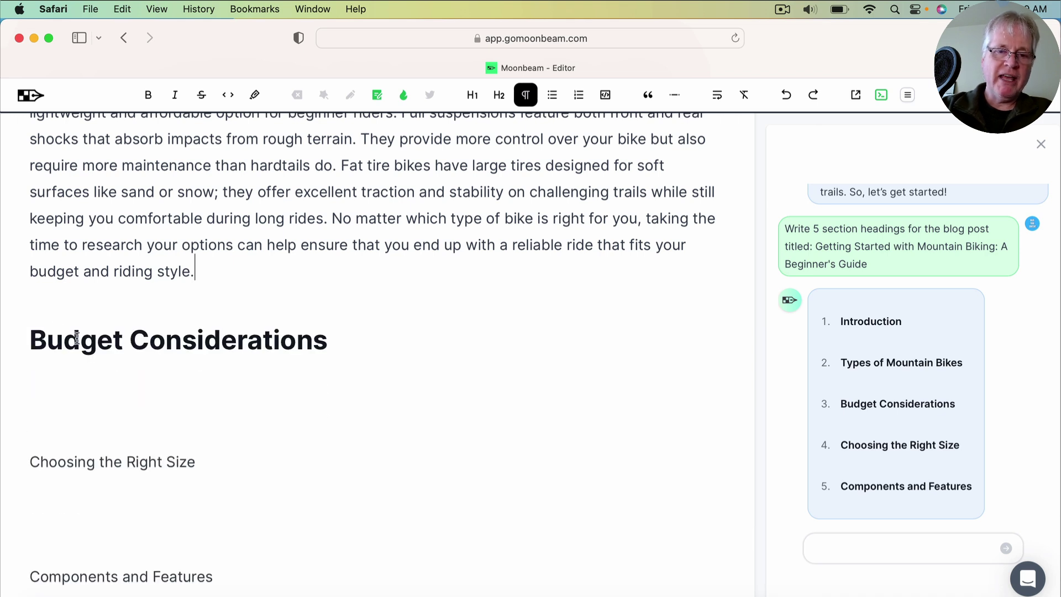
{"action": "triple_click", "coordinate": [143, 347]}
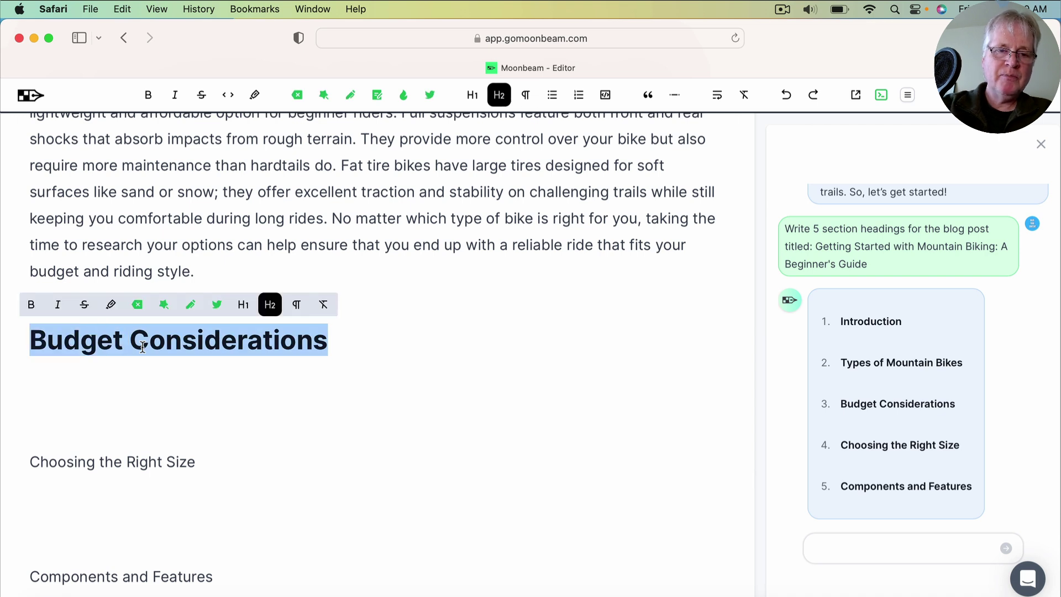
{"action": "left_click", "coordinate": [885, 545]}
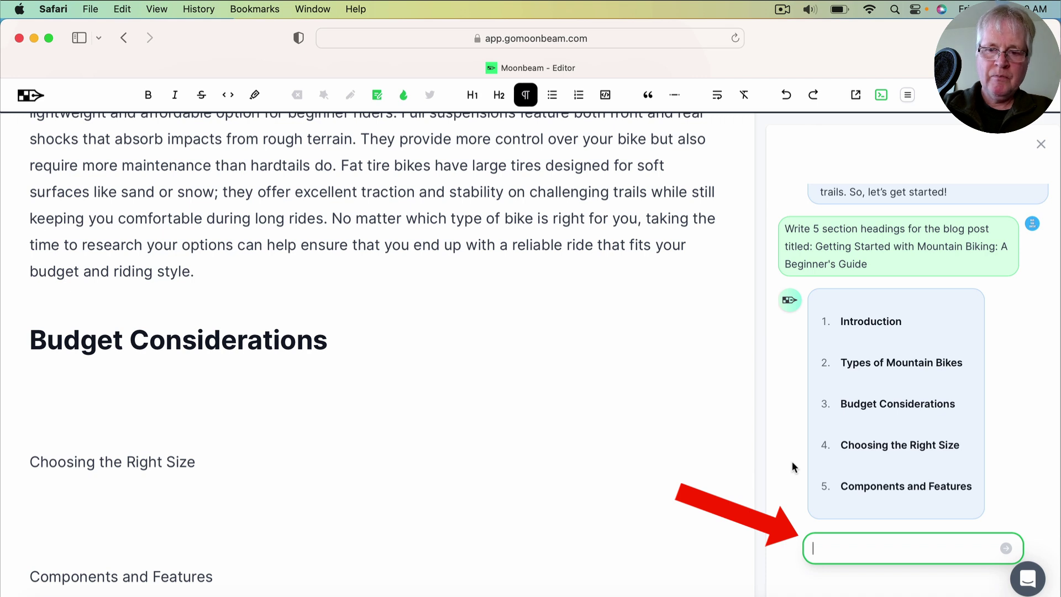
Send the Budget Considerations prompt including the keywords 'bike shop' and 'direct to consumer'
{"action": "type", "text": "What are the budget considerations to consider when getting into the sport of mountain biking? Include the keywords: bike shop, direct to consumer"}
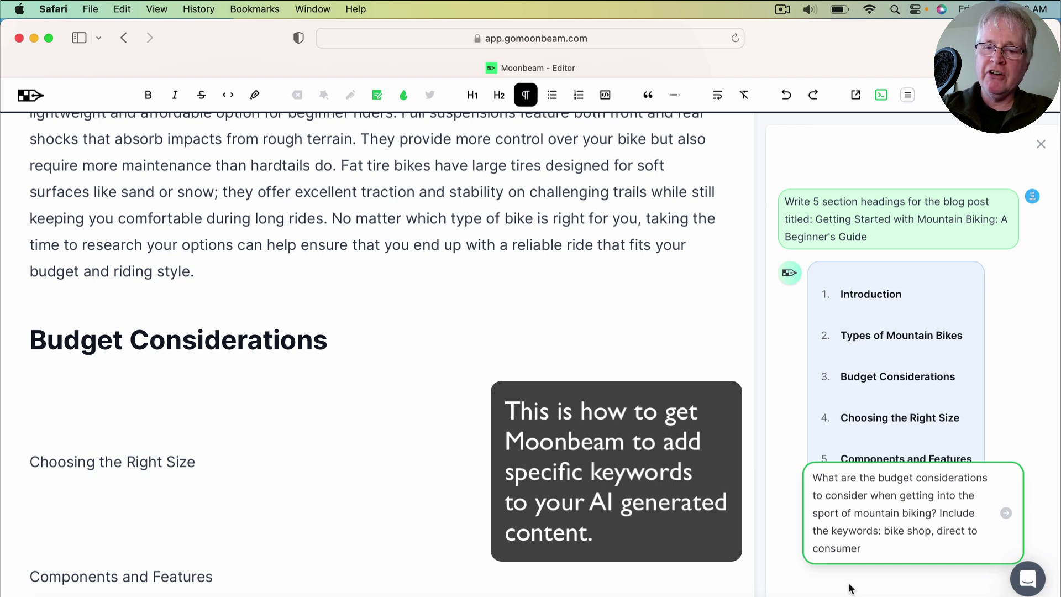
{"action": "key", "text": "Return"}
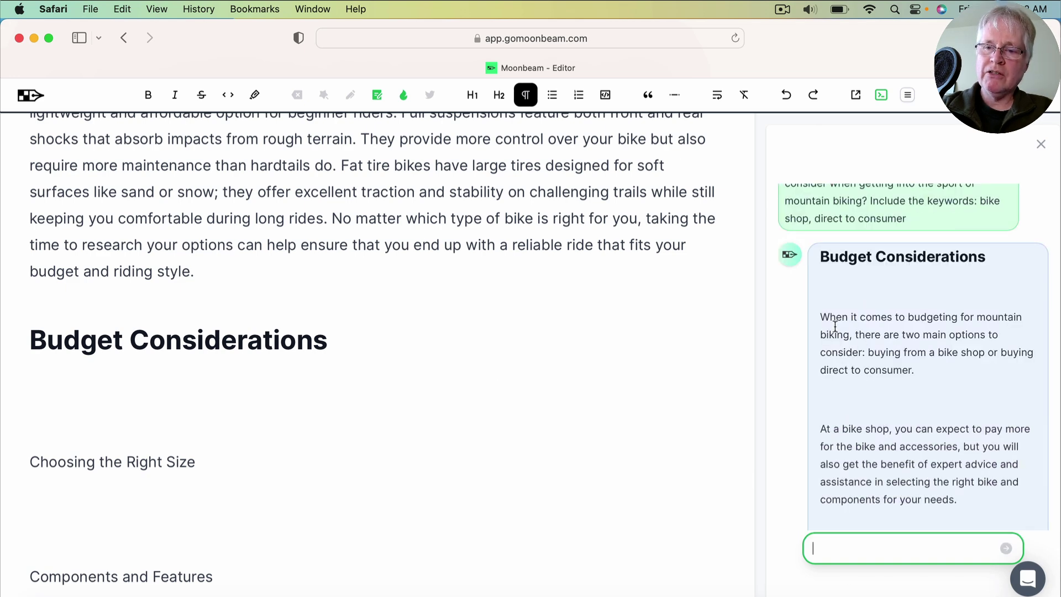
Paste the AI's bike shop versus direct-to-consumer answer under Budget Considerations and remove extra blank lines
{"action": "left_click_drag", "start_coordinate": [822, 318], "coordinate": [974, 481]}
{"action": "key", "text": "super+c"}
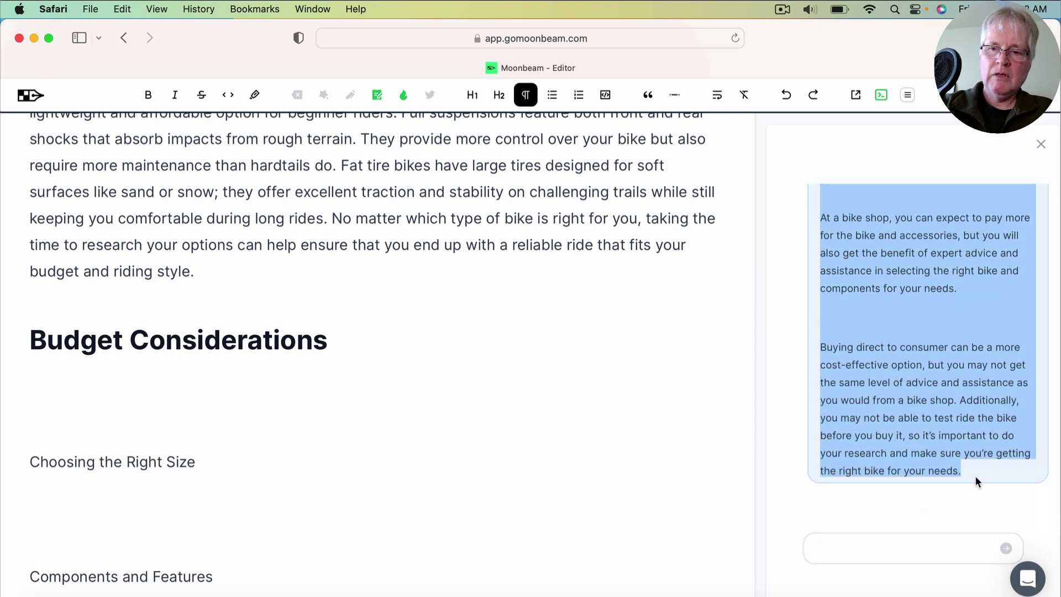
{"action": "left_click", "coordinate": [48, 375]}
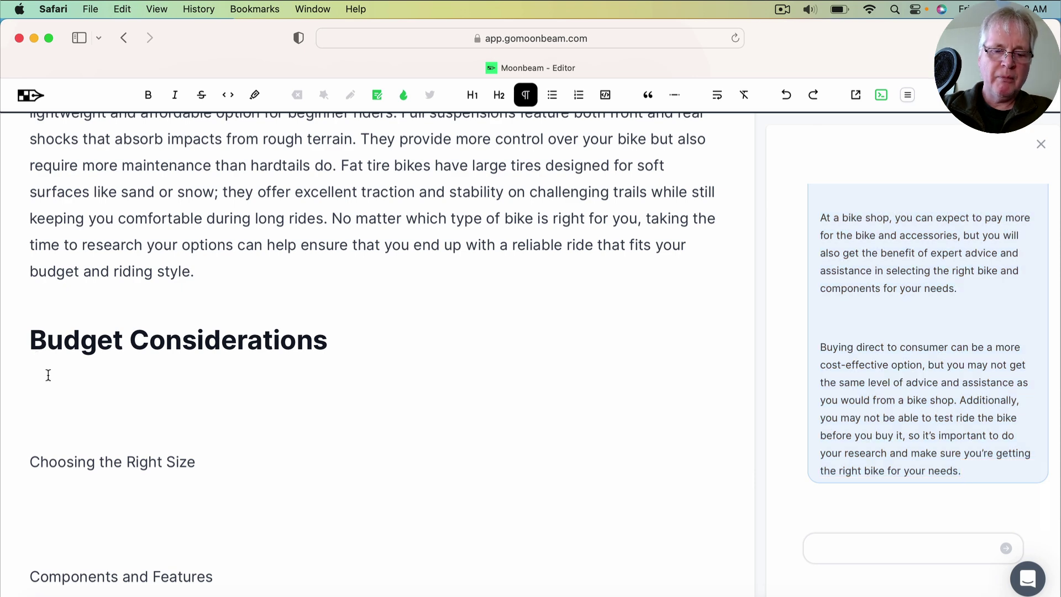
{"action": "key", "text": "super+v"}
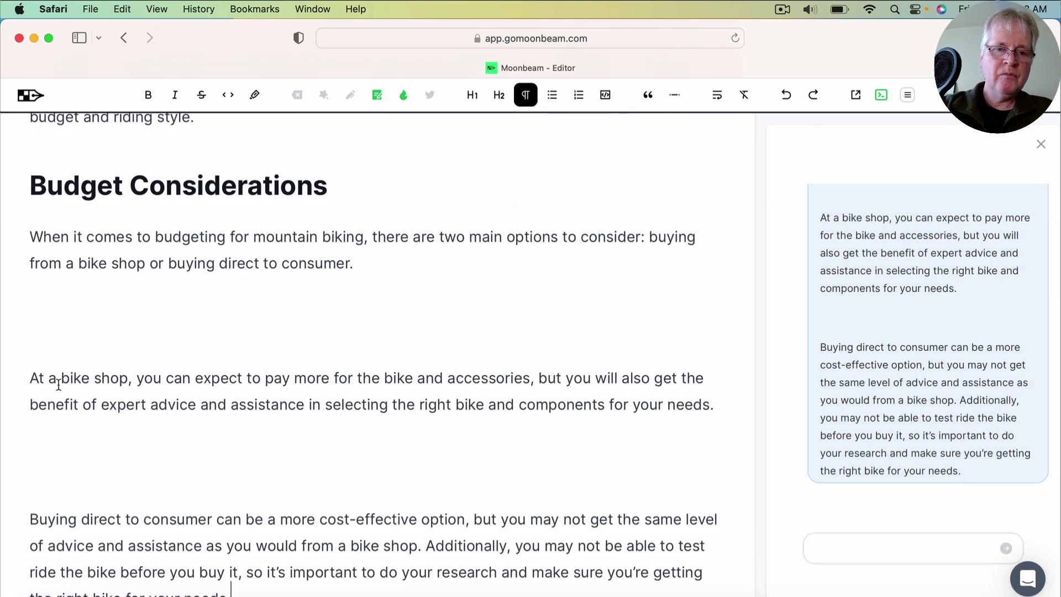
{"action": "left_click", "coordinate": [37, 327]}
{"action": "key", "text": "BackSpace"}
{"action": "key", "text": "BackSpace"}
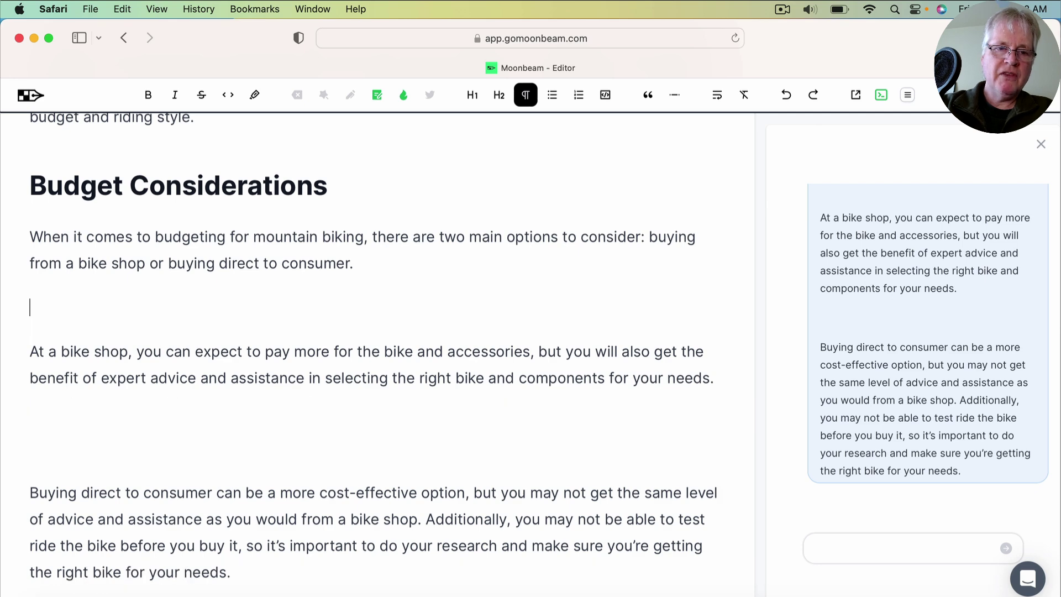
{"action": "left_click", "coordinate": [39, 369]}
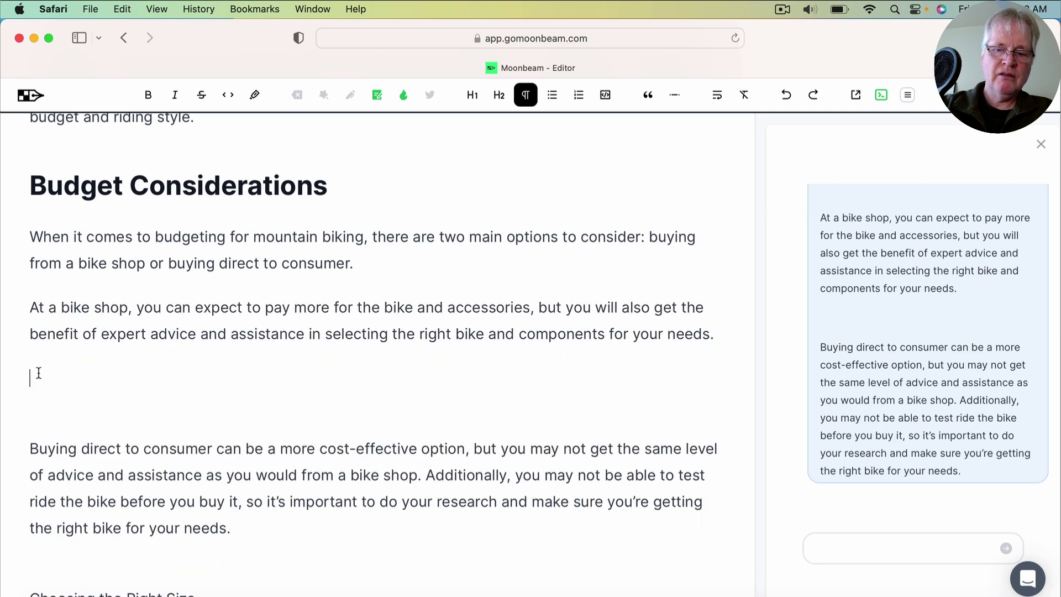
{"action": "key", "text": "BackSpace"}
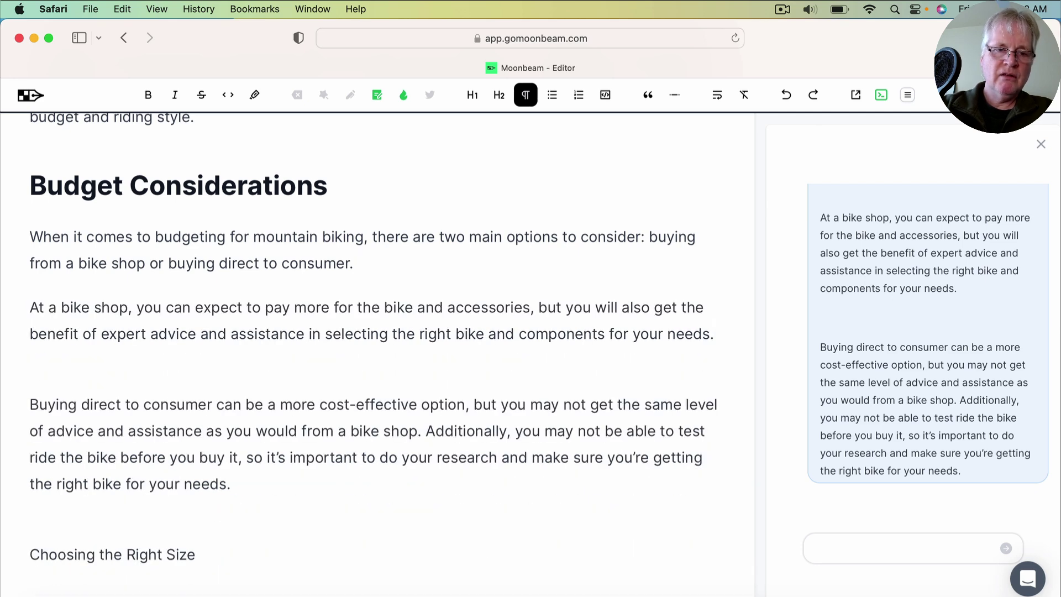
{"action": "left_click", "coordinate": [36, 358]}
{"action": "key", "text": "BackSpace"}
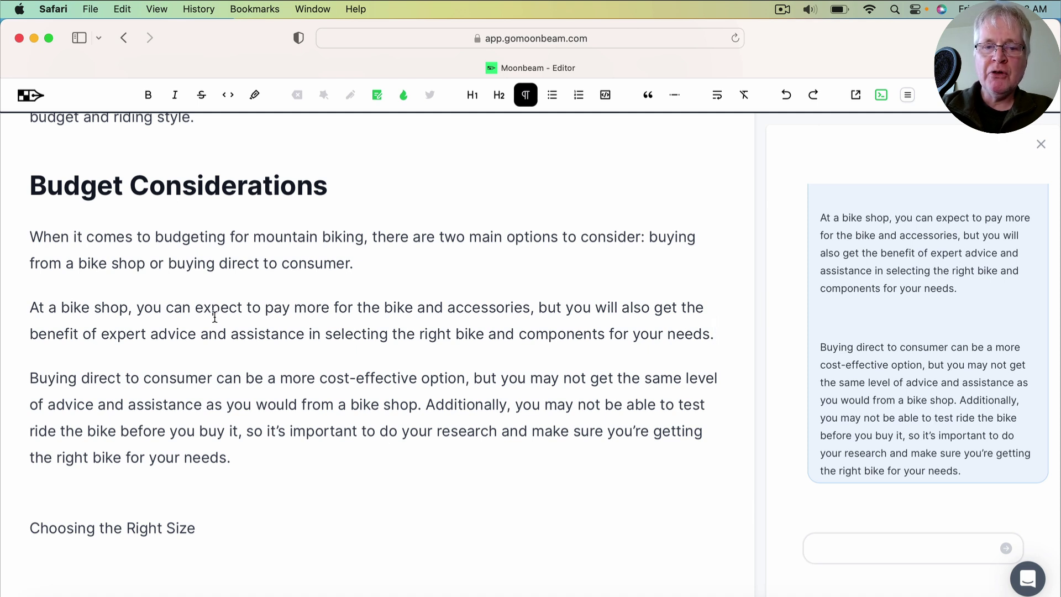
{"action": "scroll", "coordinate": [215, 317], "scroll_direction": "down", "scroll_amount": 1}
{"action": "scroll", "coordinate": [215, 316], "scroll_direction": "up", "scroll_amount": 2}
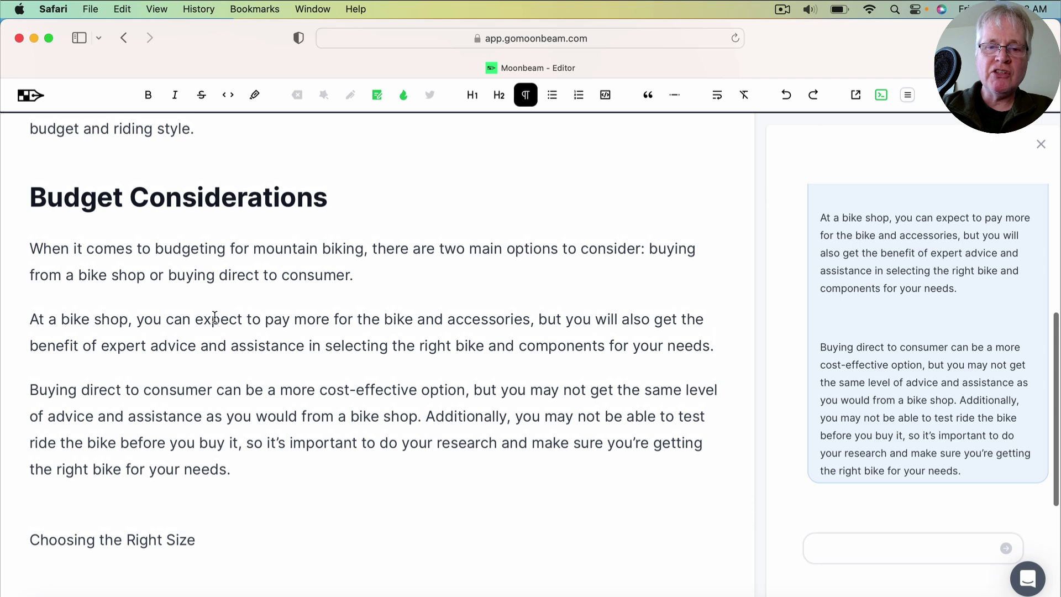
{"action": "scroll", "coordinate": [215, 316], "scroll_direction": "down", "scroll_amount": 1}
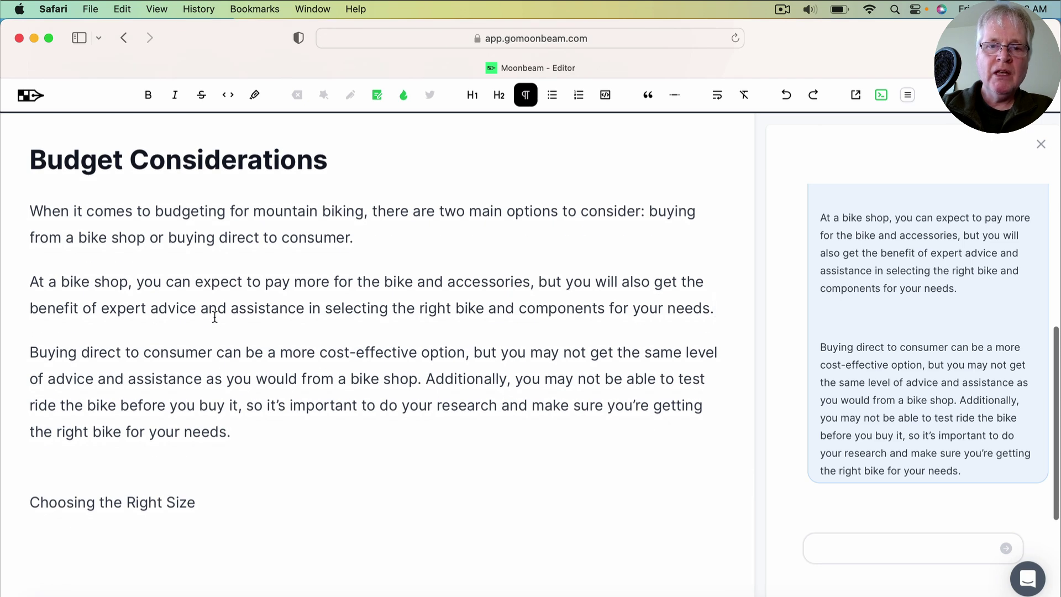
{"action": "scroll", "coordinate": [215, 317], "scroll_direction": "down", "scroll_amount": 6}
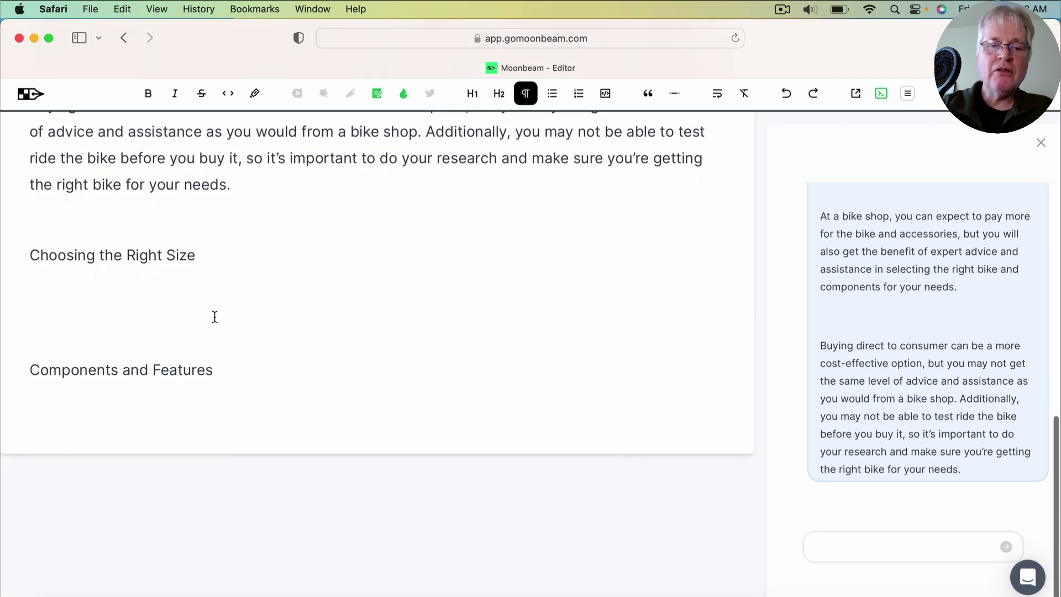
{"action": "scroll", "coordinate": [215, 317], "scroll_direction": "up", "scroll_amount": 10}
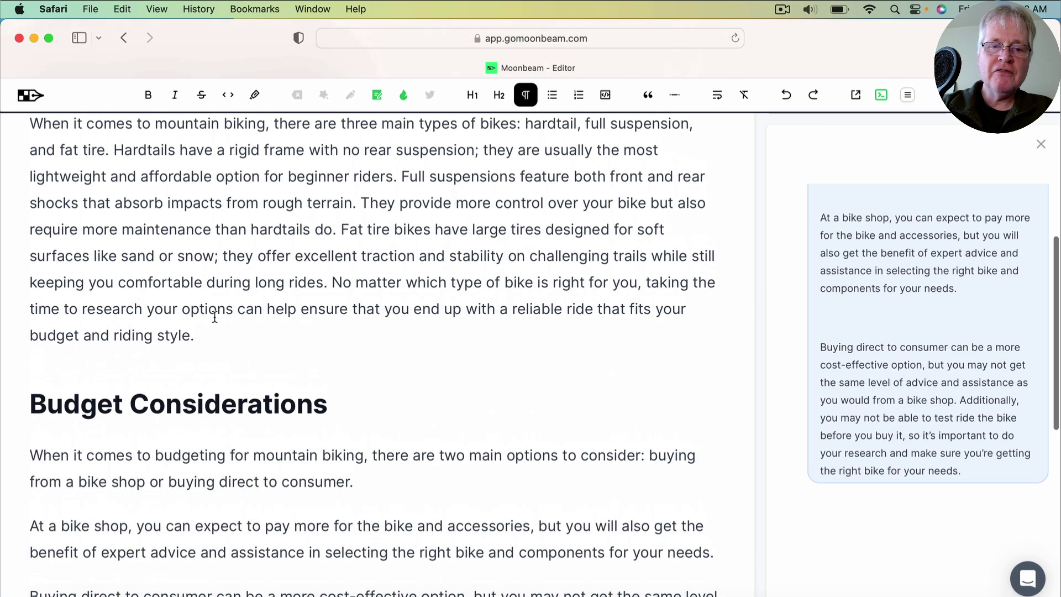
{"action": "scroll", "coordinate": [215, 317], "scroll_direction": "up", "scroll_amount": 10}
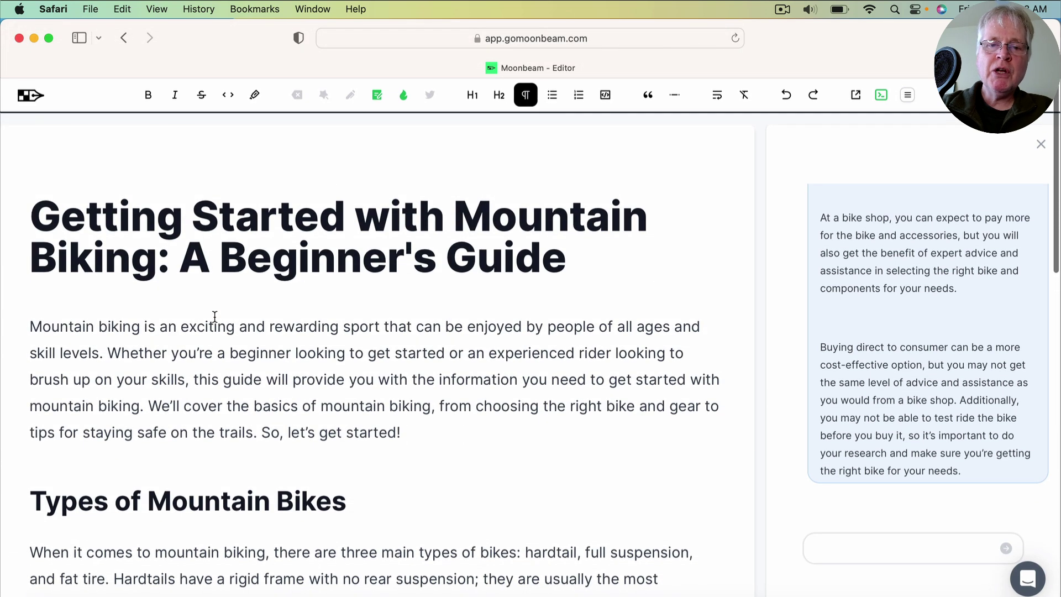
{"action": "scroll", "coordinate": [215, 317], "scroll_direction": "down", "scroll_amount": 1}
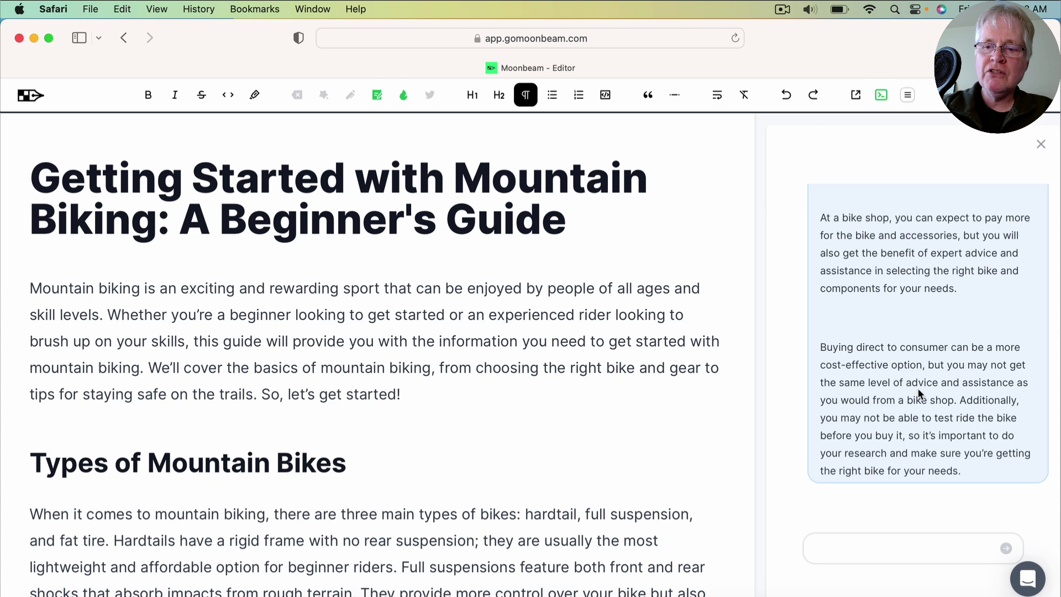
{"action": "scroll", "coordinate": [919, 393], "scroll_direction": "down", "scroll_amount": 3}
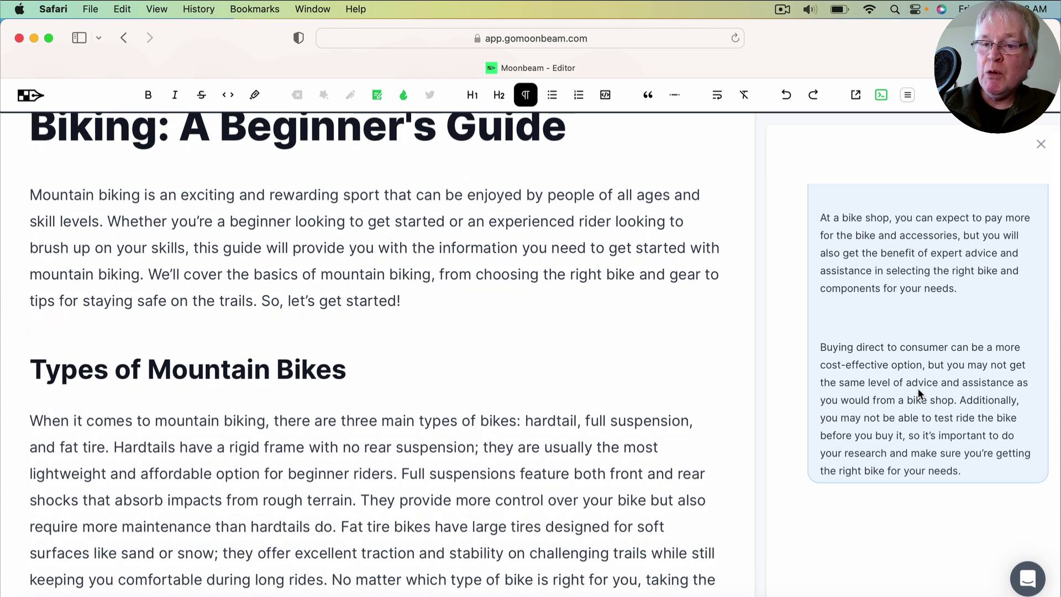
{"action": "scroll", "coordinate": [919, 393], "scroll_direction": "up", "scroll_amount": 2}
{"action": "scroll", "coordinate": [698, 352], "scroll_direction": "up", "scroll_amount": 2}
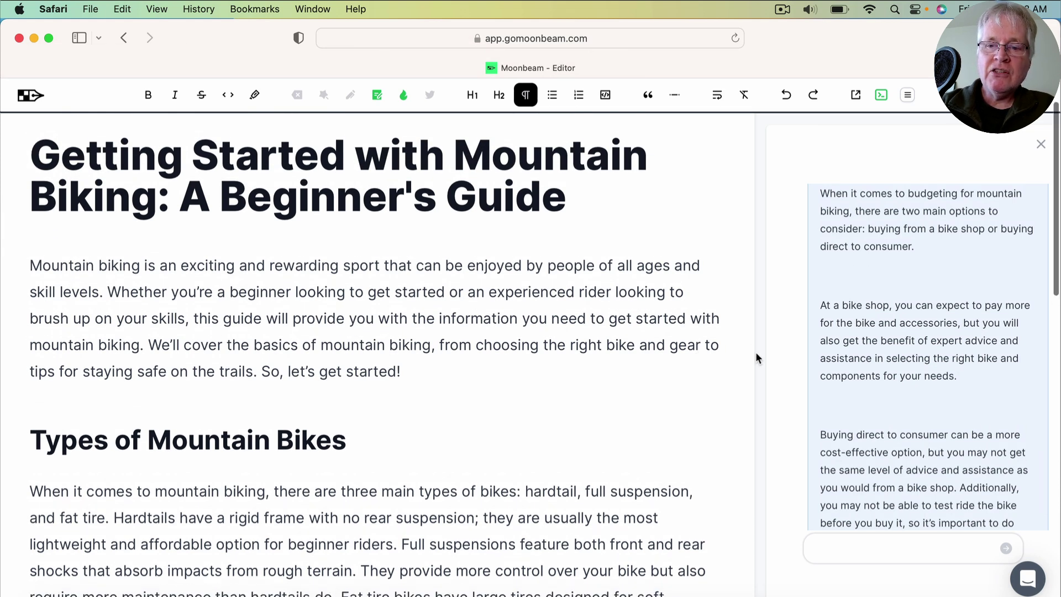
{"action": "scroll", "coordinate": [756, 356], "scroll_direction": "down", "scroll_amount": 6}
{"action": "scroll", "coordinate": [756, 356], "scroll_direction": "down", "scroll_amount": 10}
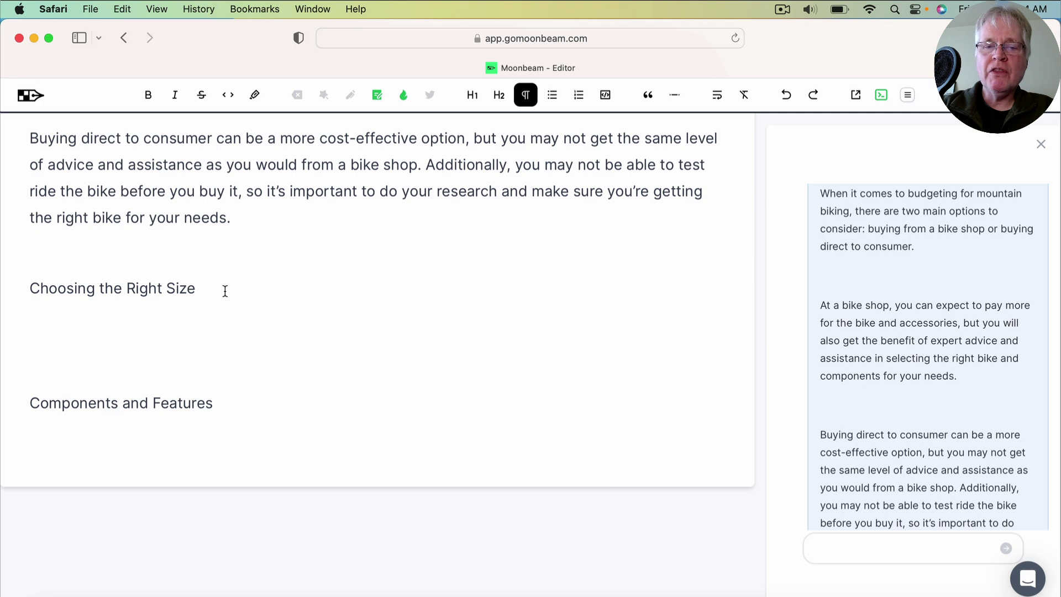
Make Choosing the Right Size an H2 heading and send the AI a friendly frame-size section request
{"action": "triple_click", "coordinate": [118, 293]}
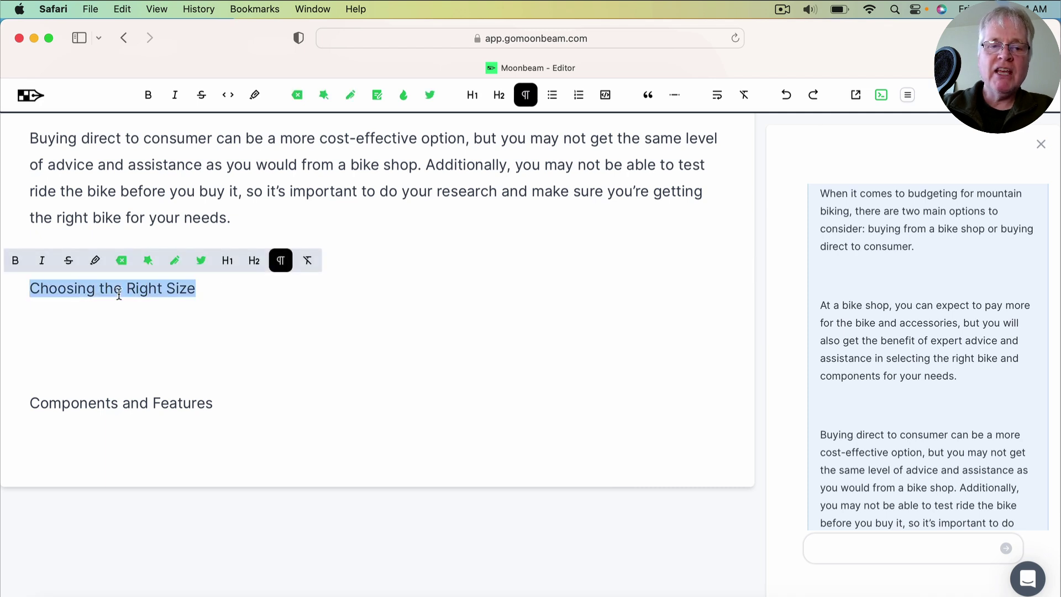
{"action": "left_click", "coordinate": [252, 265]}
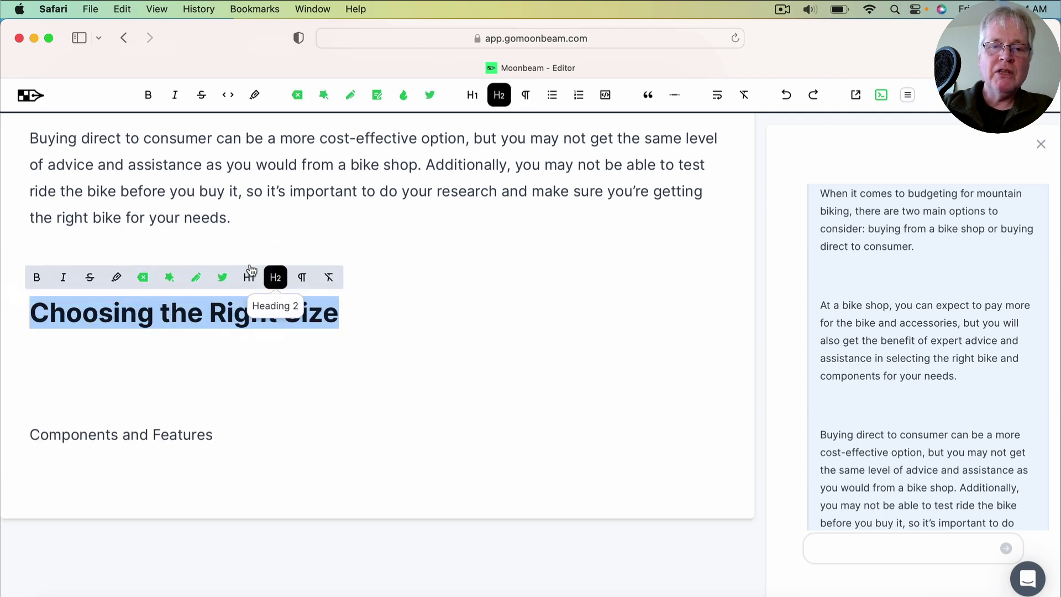
{"action": "left_click", "coordinate": [407, 339]}
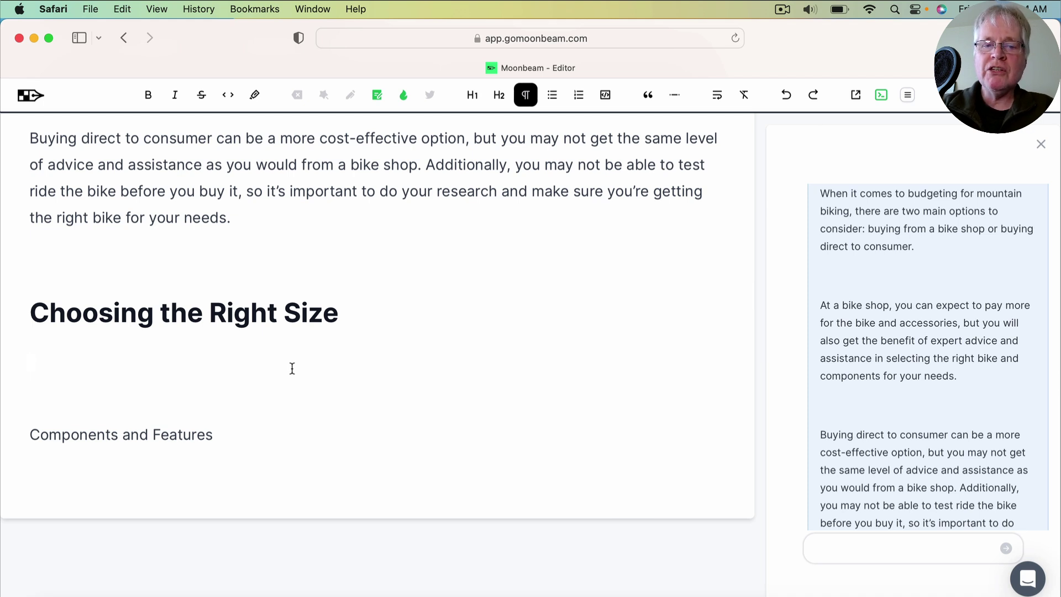
{"action": "type", "text": "Write a section to my blog post about choosing the right mountain bike frame size using a very friendly tone of voice"}
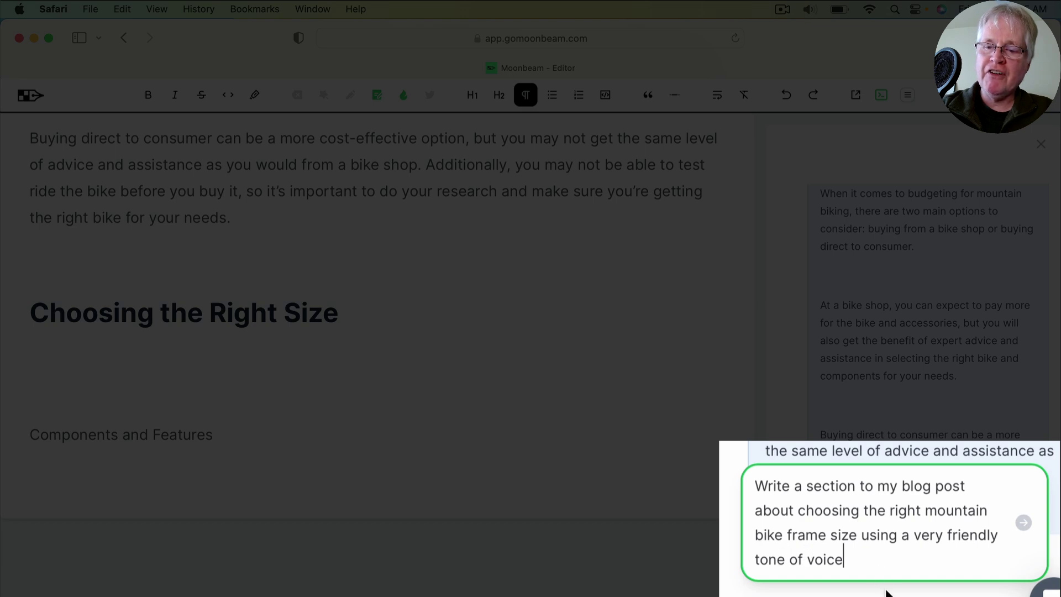
{"action": "key", "text": "Return"}
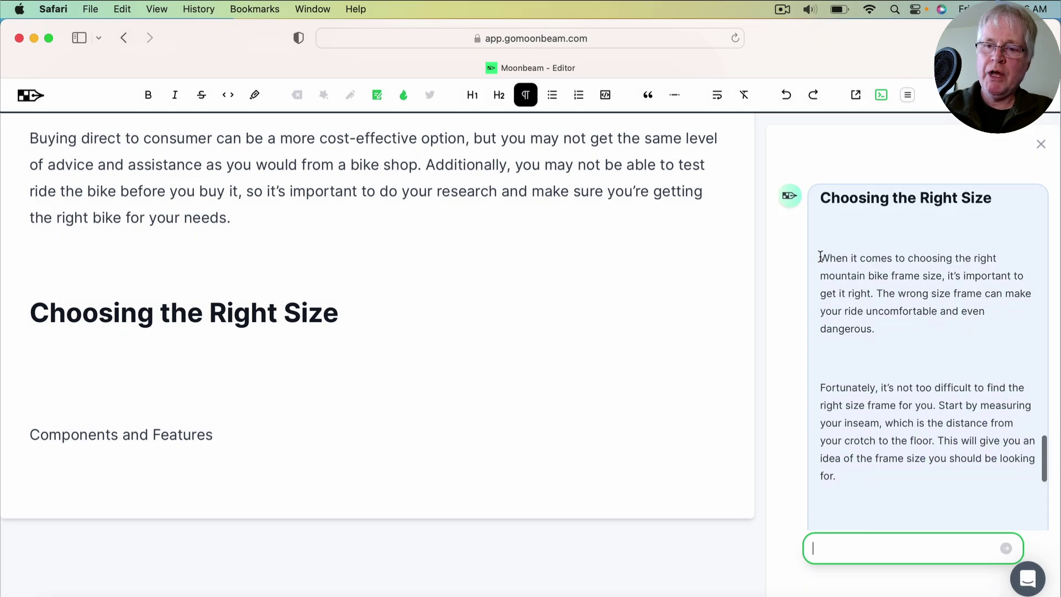
Copy the chat's frame-size reply and paste it under the Choosing the Right Size heading
{"action": "left_click_drag", "start_coordinate": [820, 257], "coordinate": [902, 464]}
{"action": "key", "text": "super+c"}
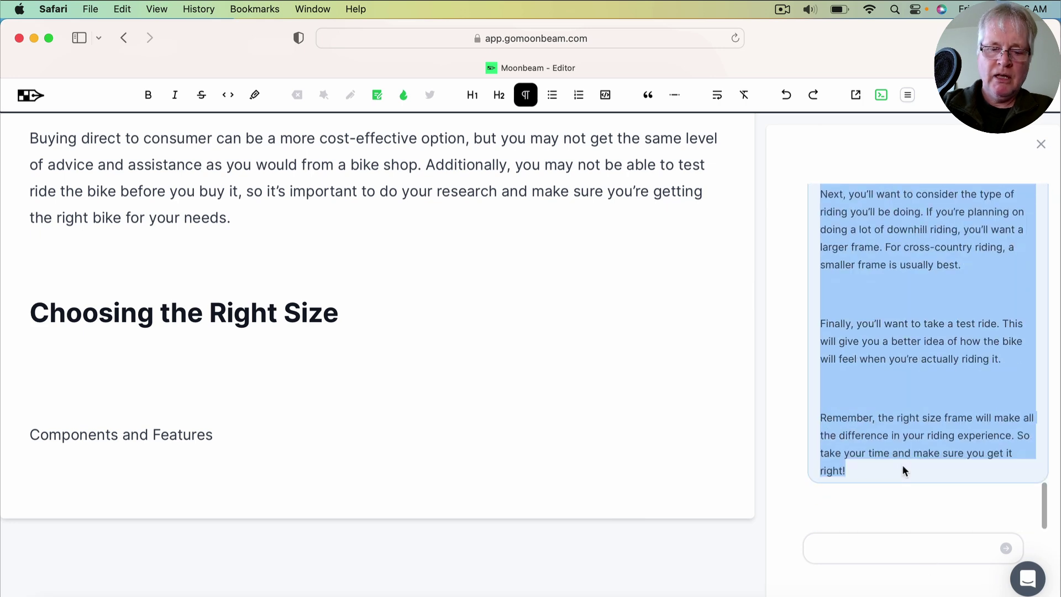
{"action": "left_click", "coordinate": [42, 360]}
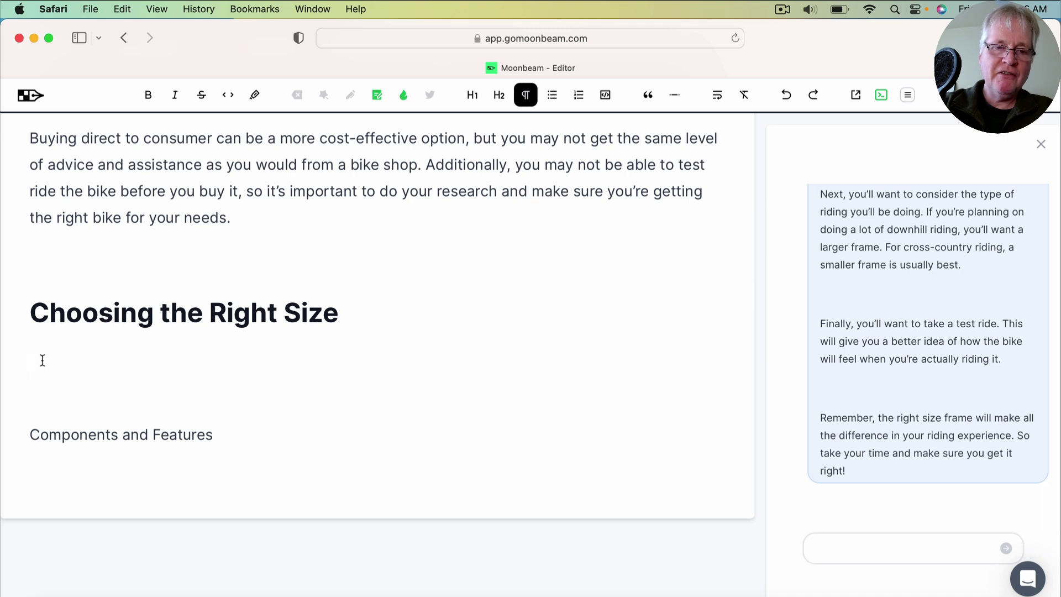
{"action": "key", "text": "super+v"}
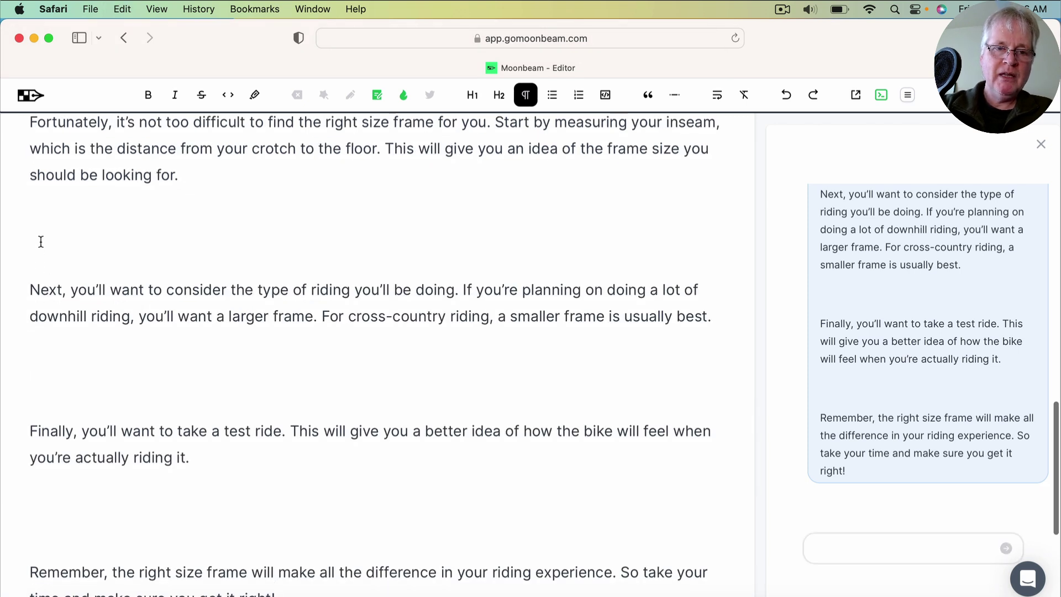
Delete the extra blank lines above the 'Next' and 'Finally' paragraphs
{"action": "left_click", "coordinate": [41, 241]}
{"action": "key", "text": "BackSpace"}
{"action": "key", "text": "BackSpace"}
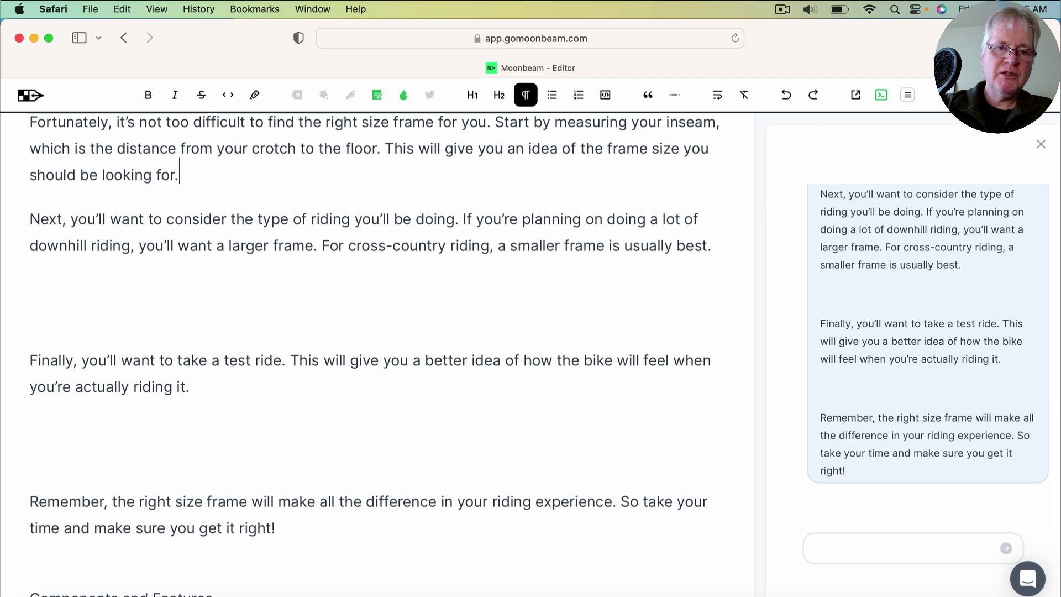
{"action": "left_click", "coordinate": [21, 293]}
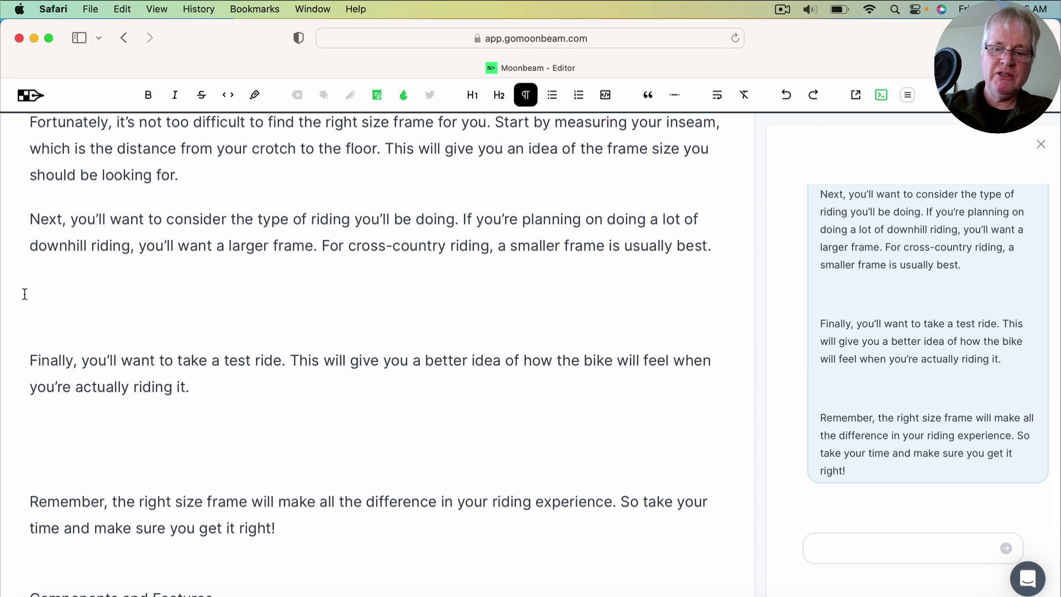
{"action": "key", "text": "BackSpace"}
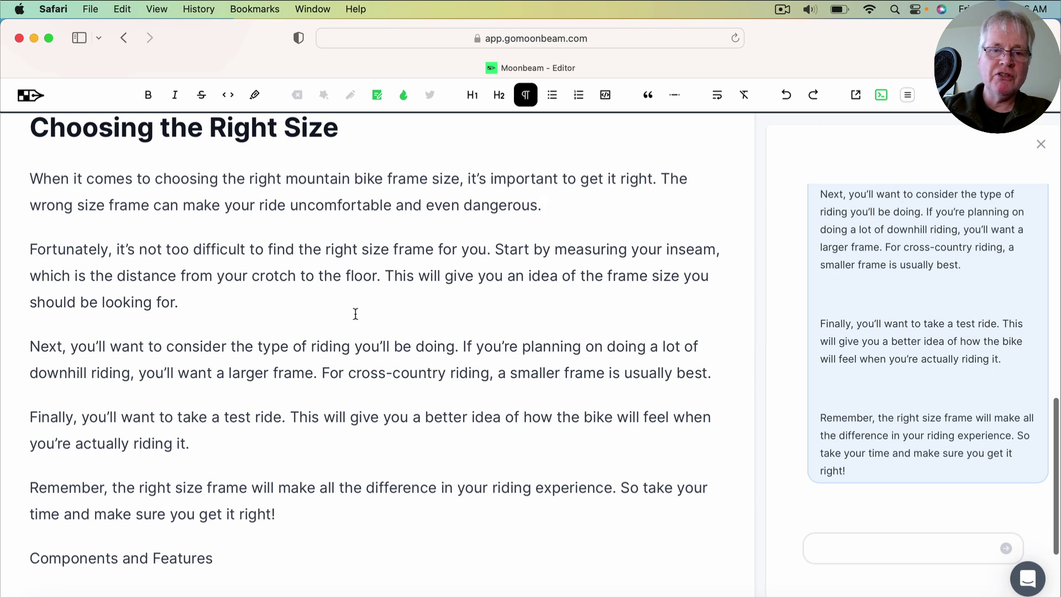
{"action": "scroll", "coordinate": [407, 307], "scroll_direction": "down", "scroll_amount": 3}
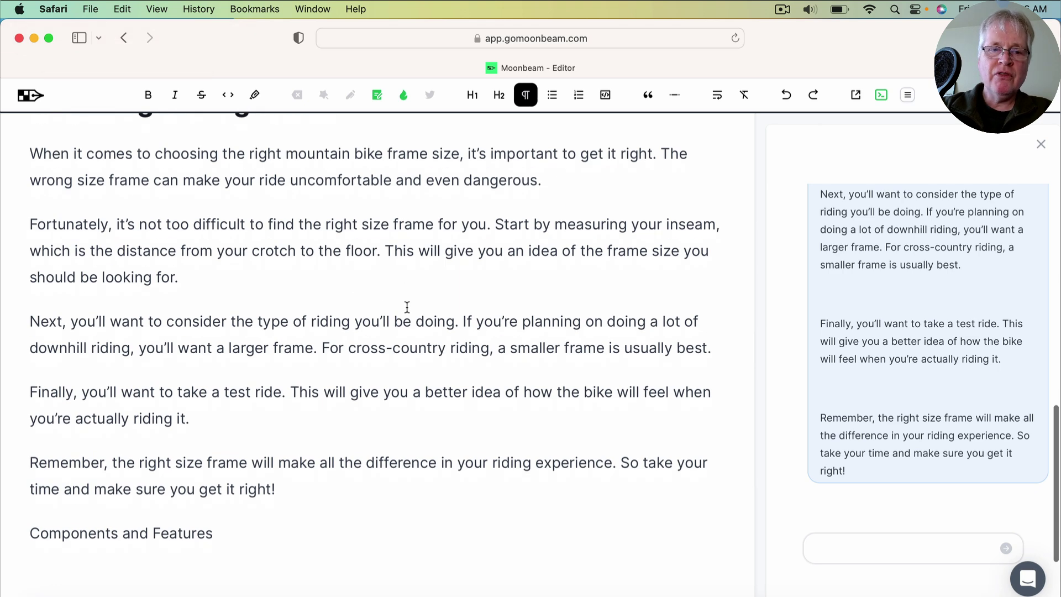
{"action": "scroll", "coordinate": [407, 307], "scroll_direction": "down", "scroll_amount": 3}
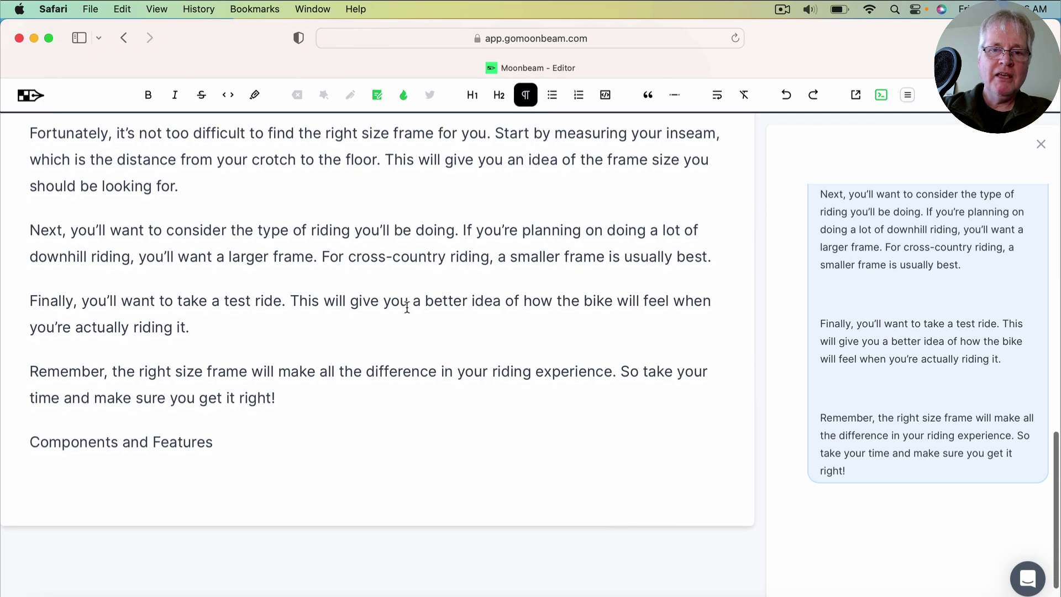
{"action": "scroll", "coordinate": [406, 307], "scroll_direction": "down", "scroll_amount": 2}
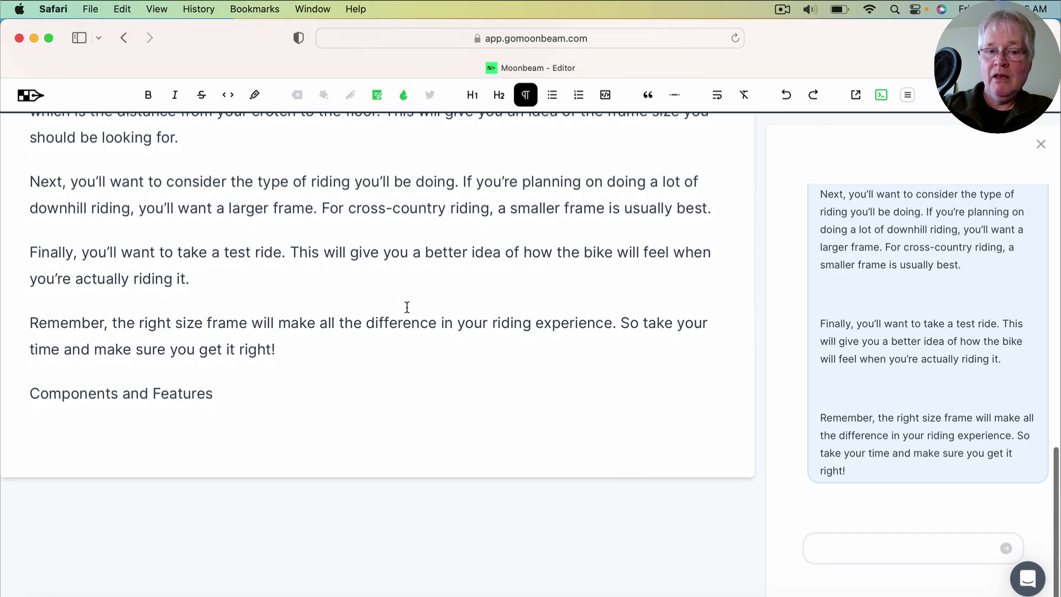
{"action": "scroll", "coordinate": [346, 401], "scroll_direction": "down", "scroll_amount": 1}
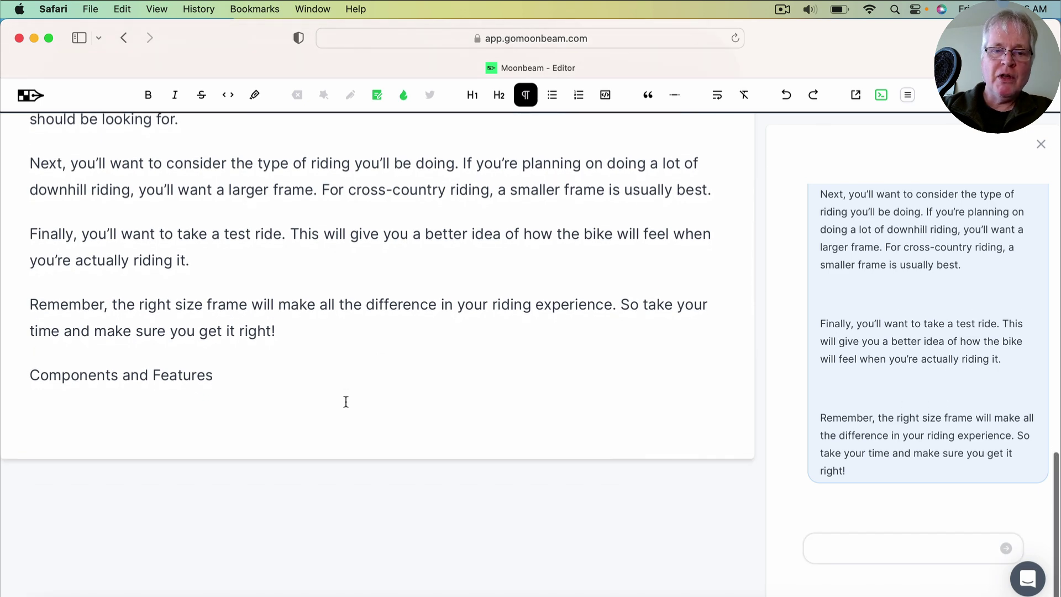
{"action": "scroll", "coordinate": [346, 401], "scroll_direction": "up", "scroll_amount": 10}
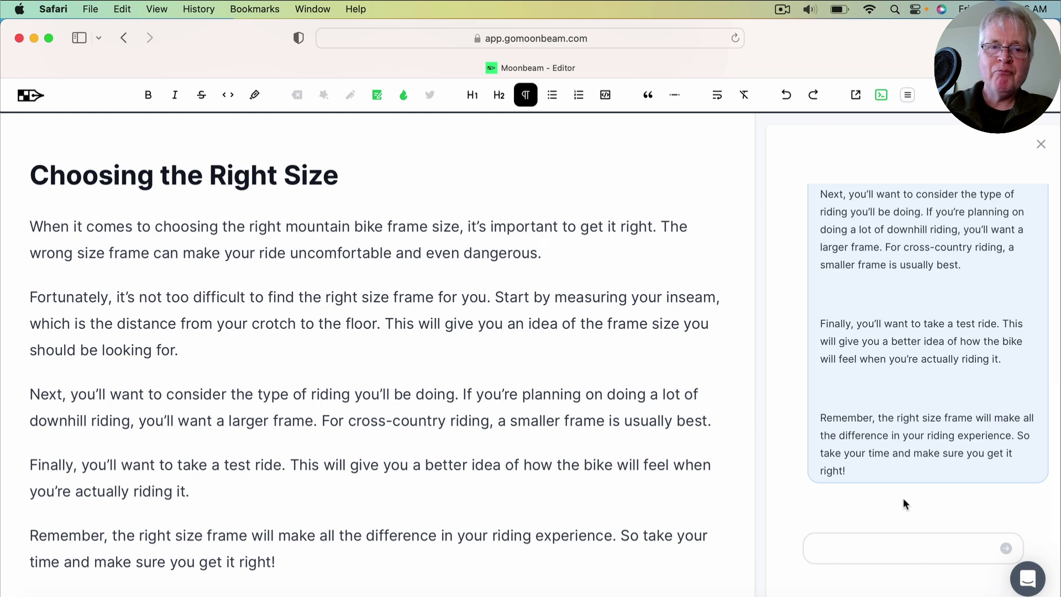
{"action": "scroll", "coordinate": [482, 382], "scroll_direction": "up", "scroll_amount": 10}
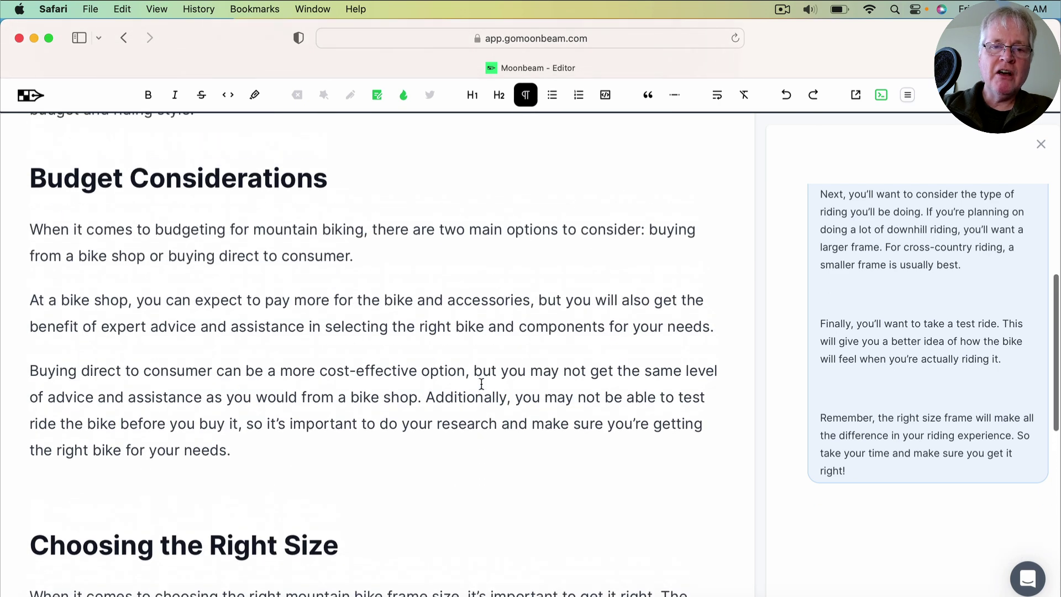
{"action": "scroll", "coordinate": [481, 383], "scroll_direction": "up", "scroll_amount": 10}
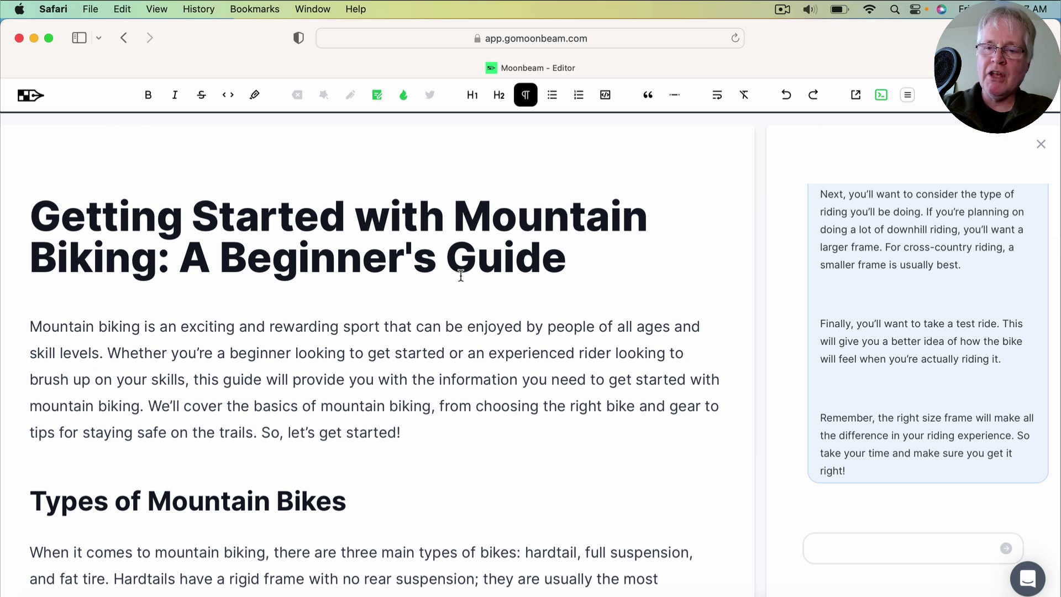
{"action": "scroll", "coordinate": [461, 275], "scroll_direction": "down", "scroll_amount": 1}
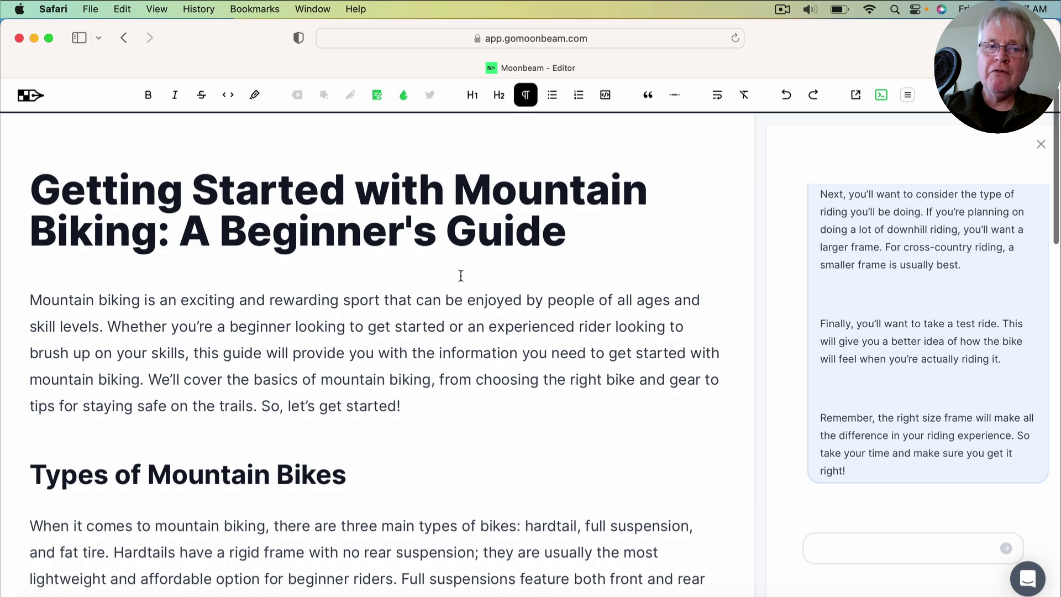